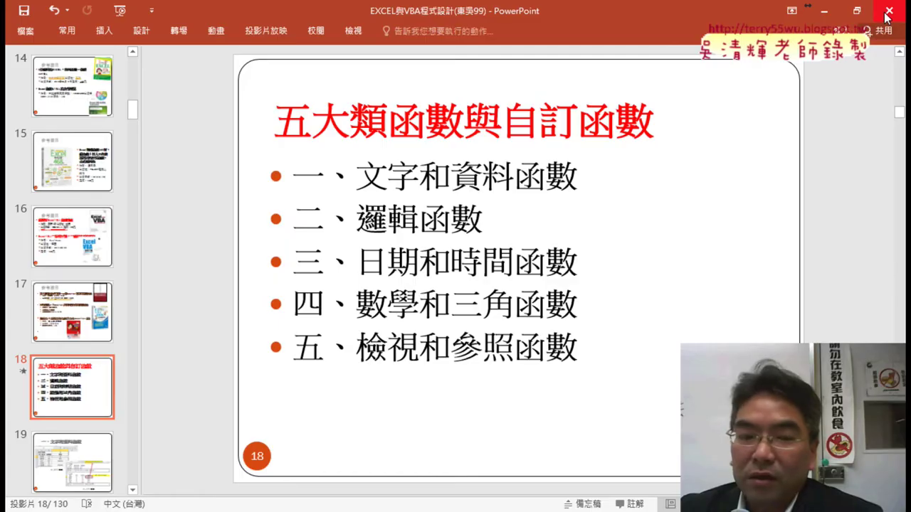
Step: Minimize PowerPoint to reveal the 01文字與資料函數 workbook on its 綜合練習 sheet
click(824, 11)
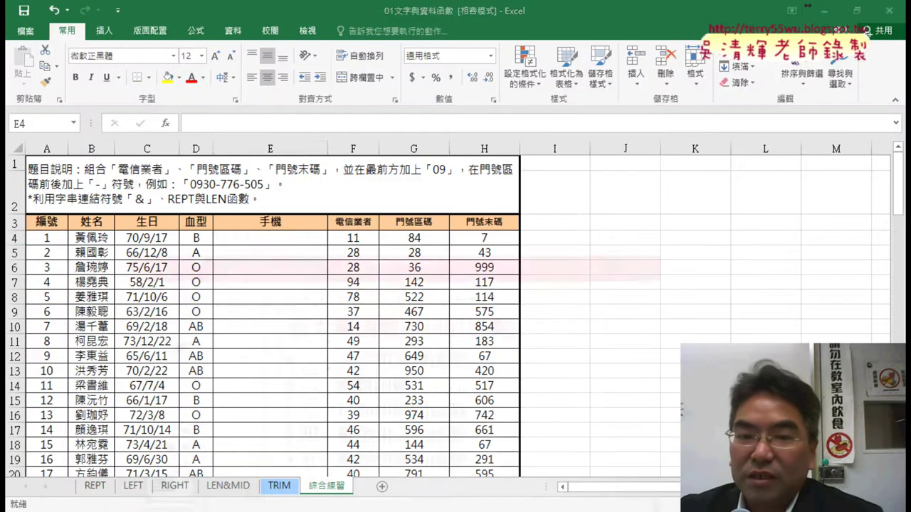
Step: Point out the three phone-number parts in row 4 of 綜合練習, then reselect E4
scroll(346, 319, down, 1)
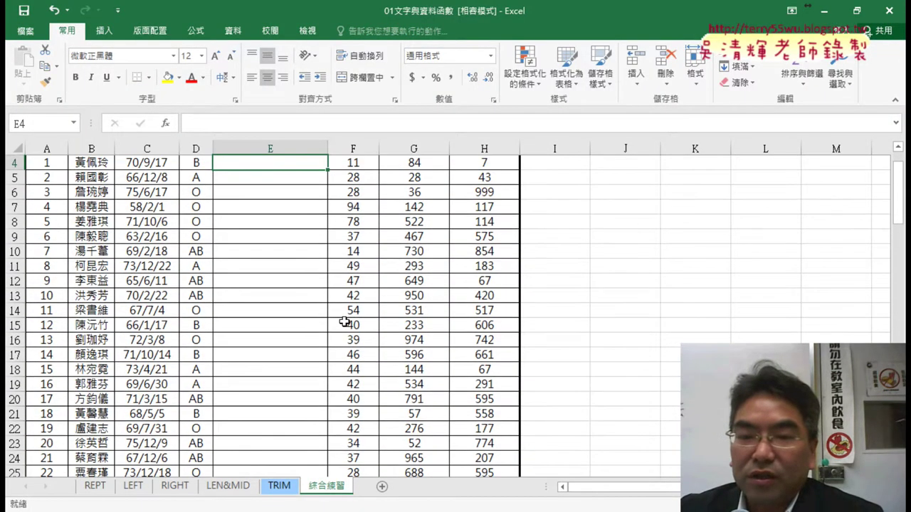
scroll(346, 321, up, 1)
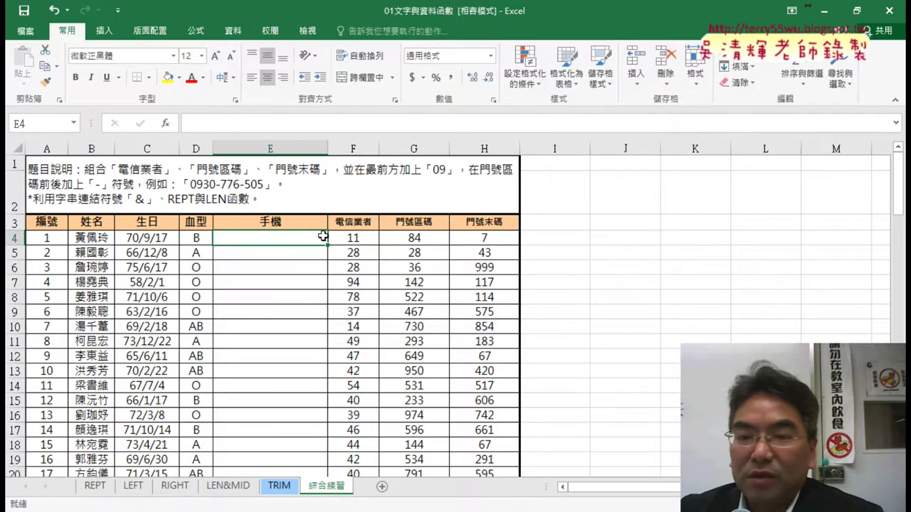
drag(354, 238, 498, 238)
click(275, 240)
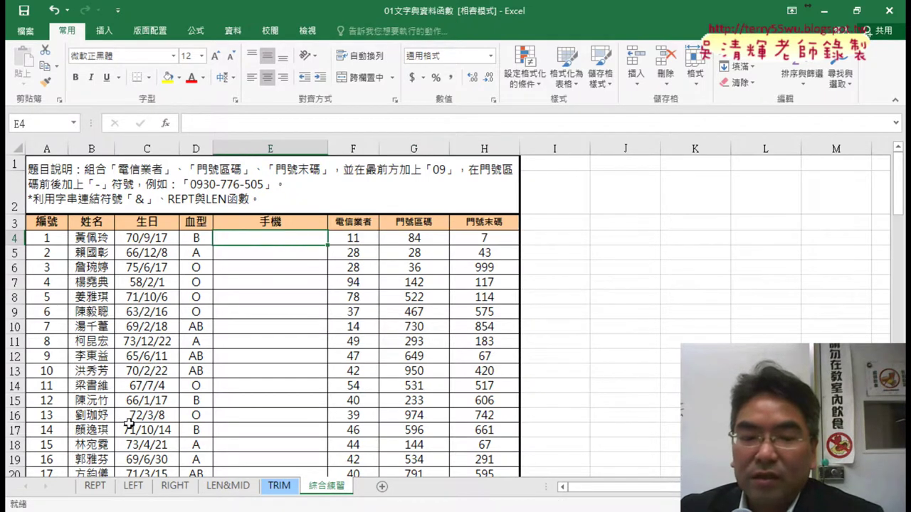
Step: Switch to the REPT sheet, check the 158 sales figure in B3, and select C3
click(95, 489)
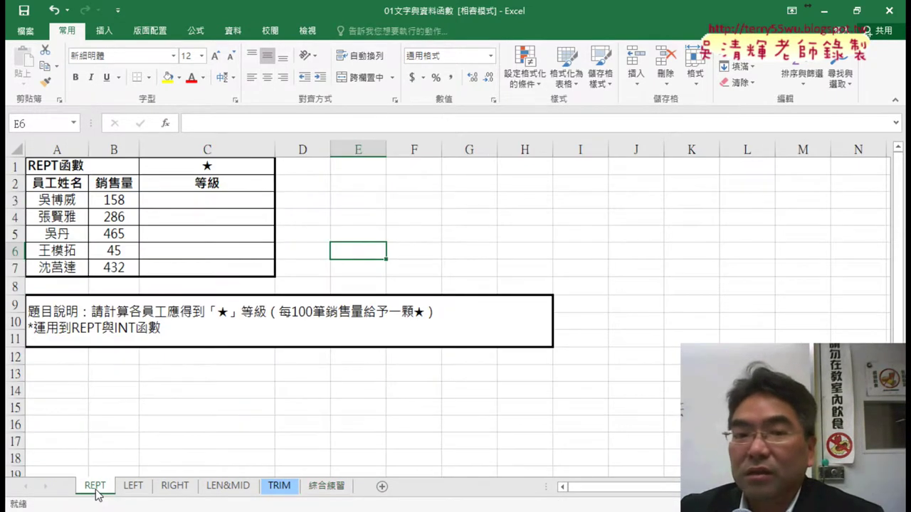
click(211, 205)
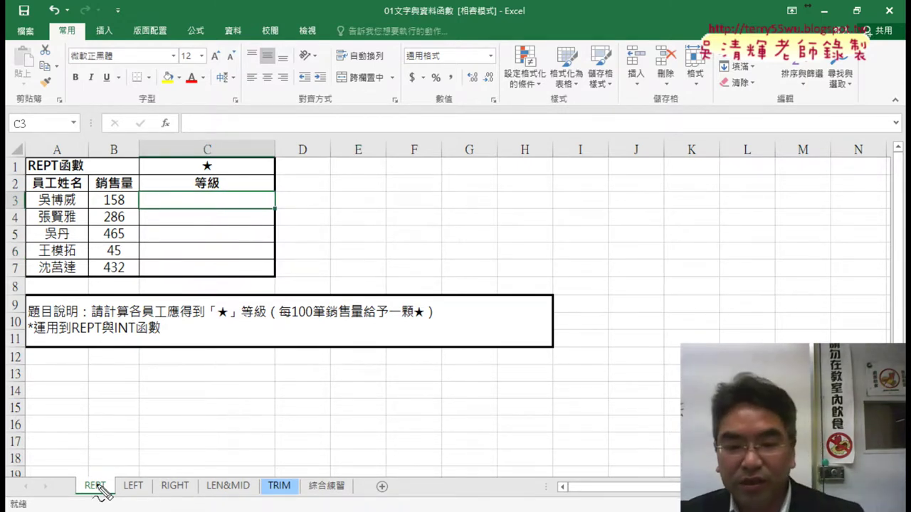
drag(324, 485, 72, 477)
mouse_move(93, 443)
mouse_down()
mouse_move(73, 475)
mouse_move(107, 502)
mouse_up()
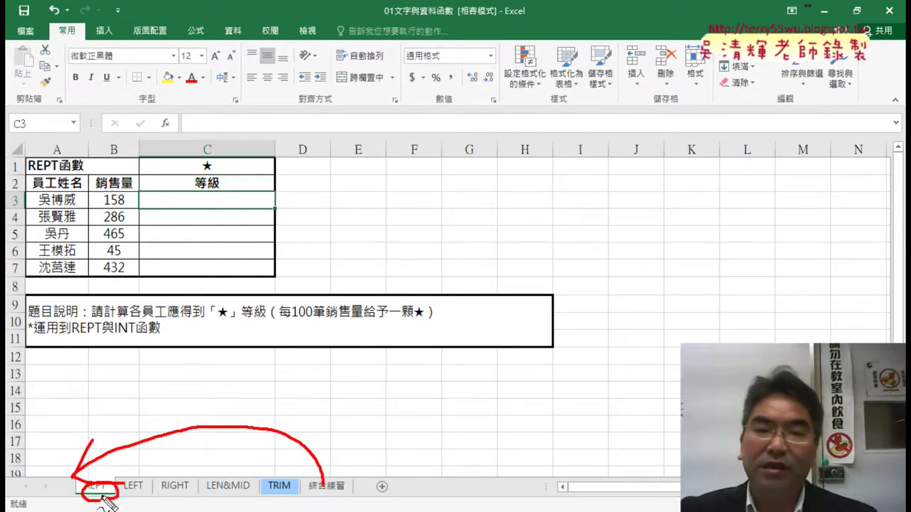
key(Escape)
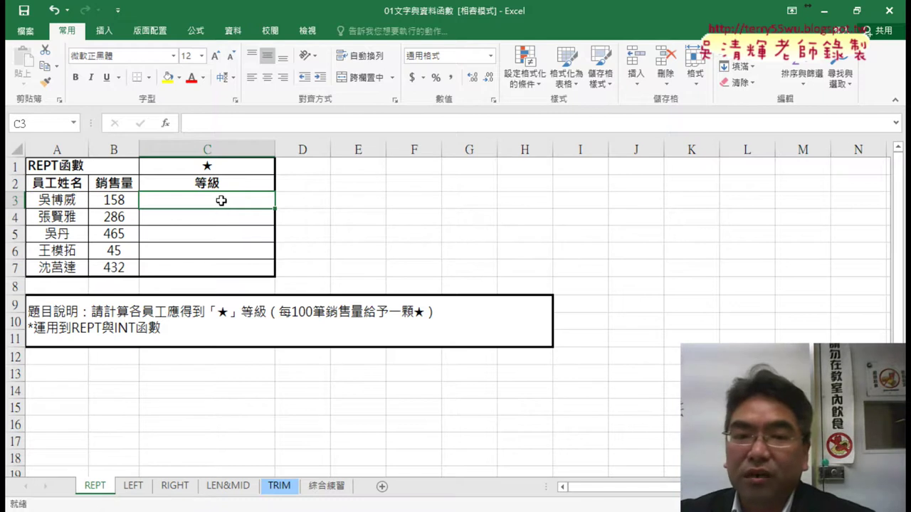
click(105, 202)
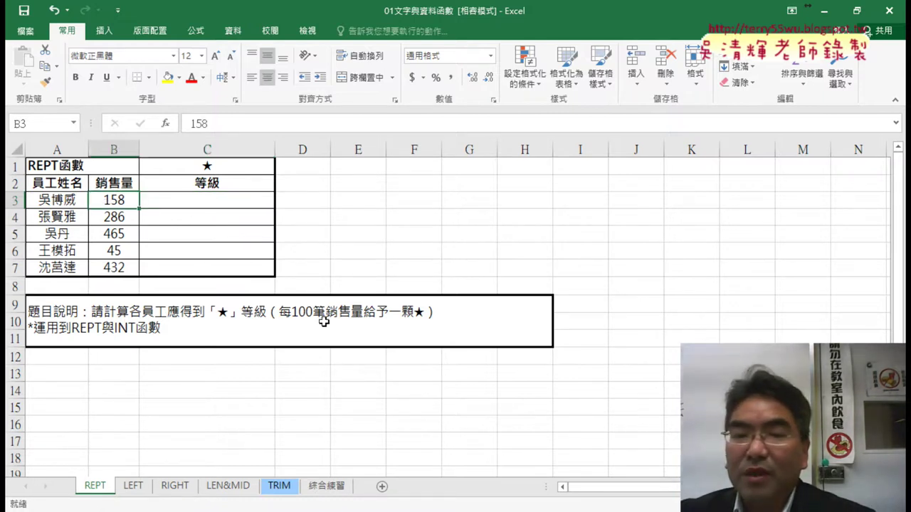
click(232, 203)
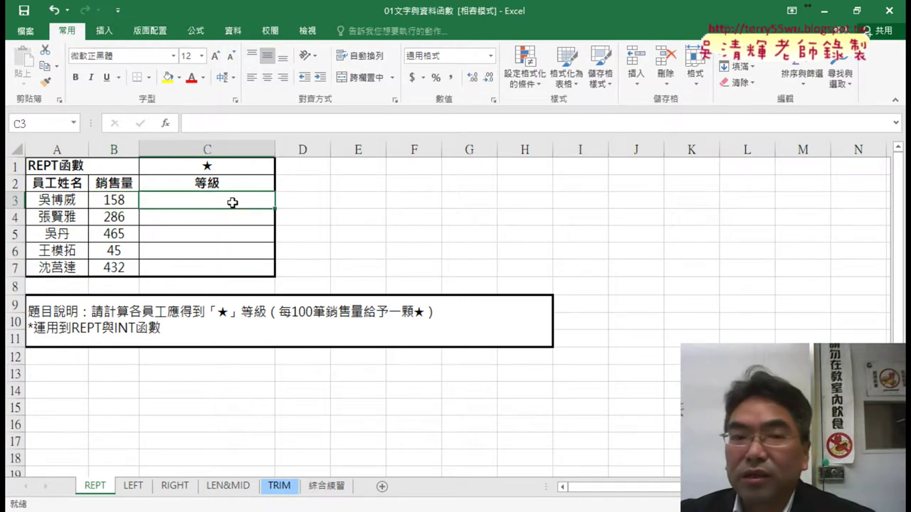
Step: Open Insert Function for C3, move it aside, and filter it to the 文字 category
click(165, 124)
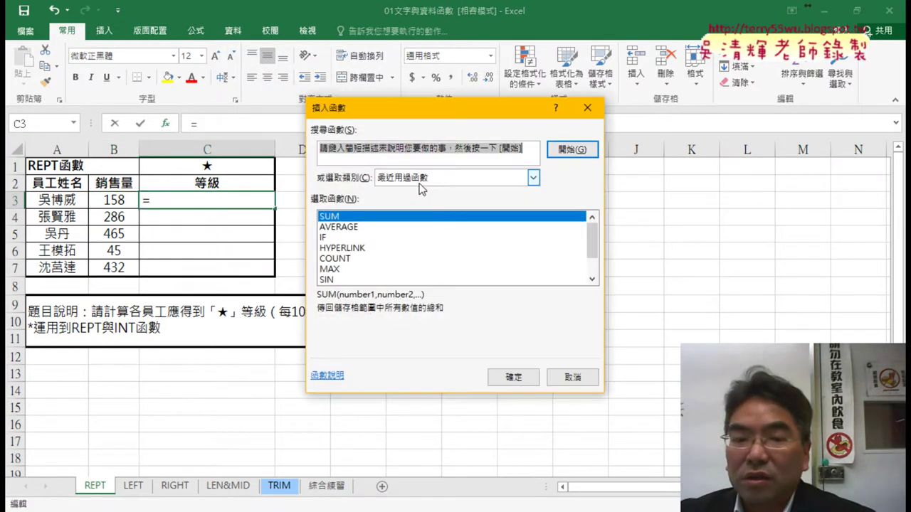
drag(457, 108, 597, 77)
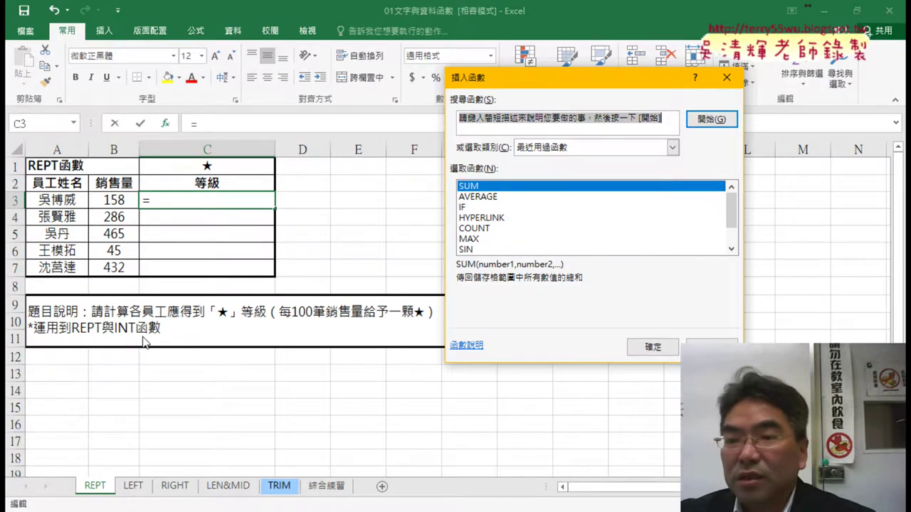
click(672, 148)
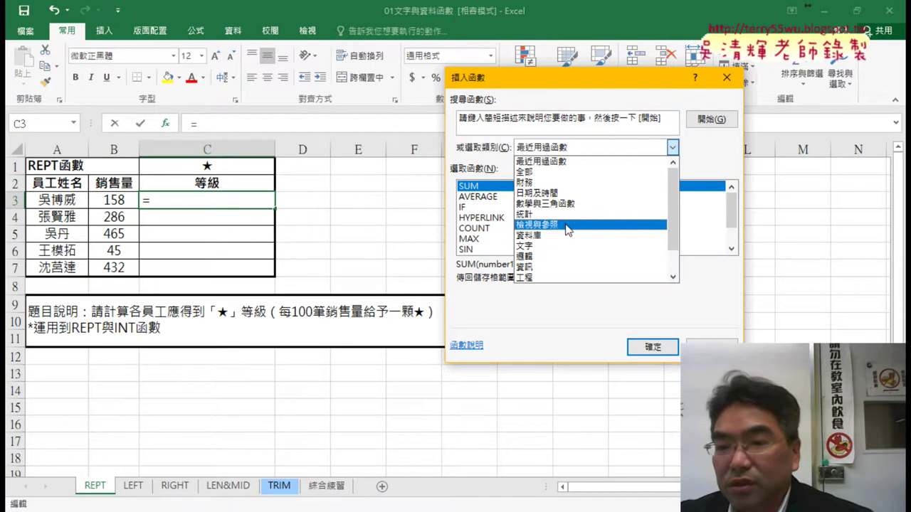
click(563, 249)
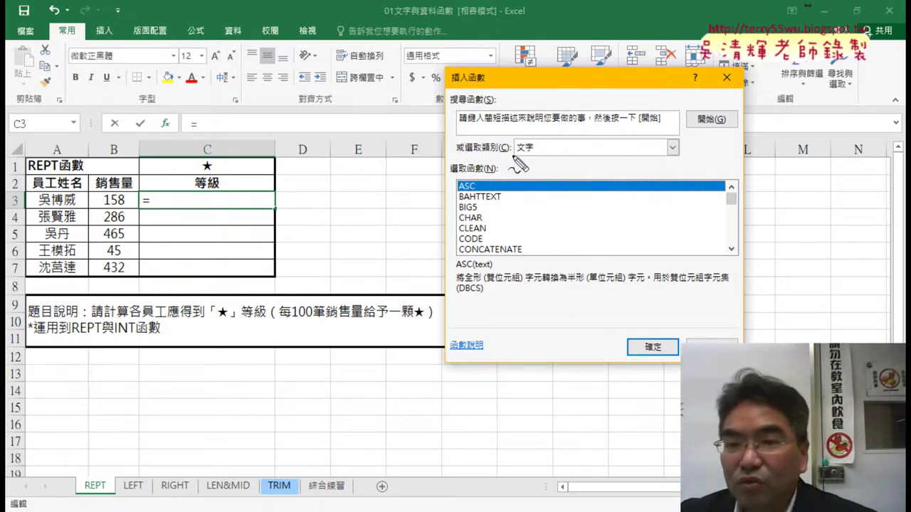
Step: Mark the 文字 category and the function list with red ink
drag(519, 160, 538, 141)
drag(494, 269, 531, 275)
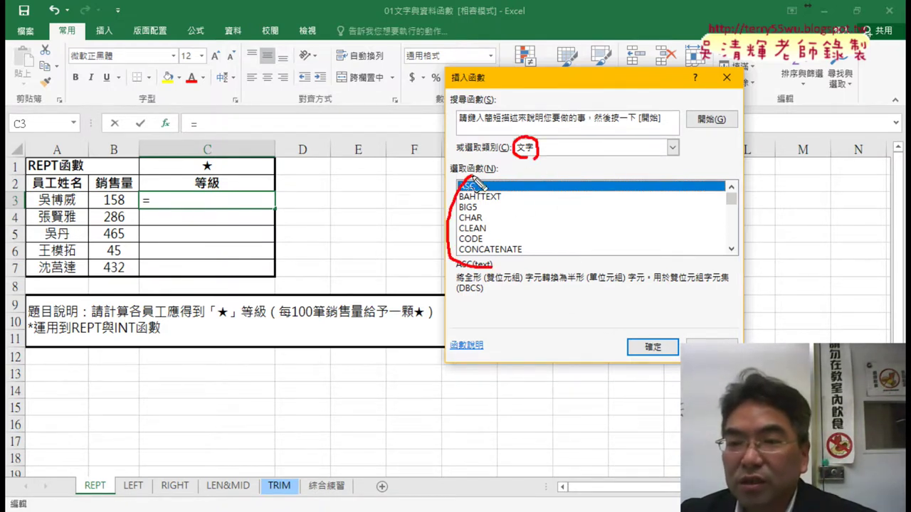
drag(516, 151, 473, 174)
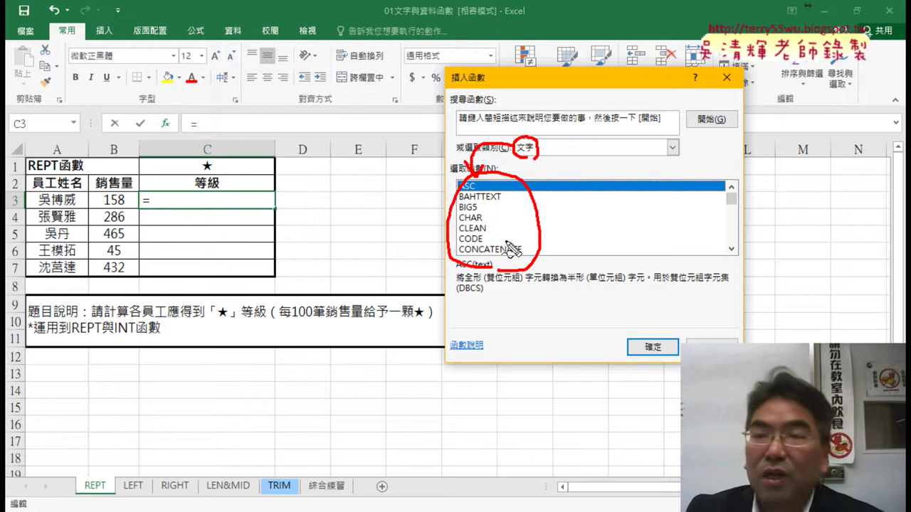
key(Escape)
key(Down)
key(Down)
key(Down)
key(Down)
key(Down)
key(Up)
key(Up)
key(Up)
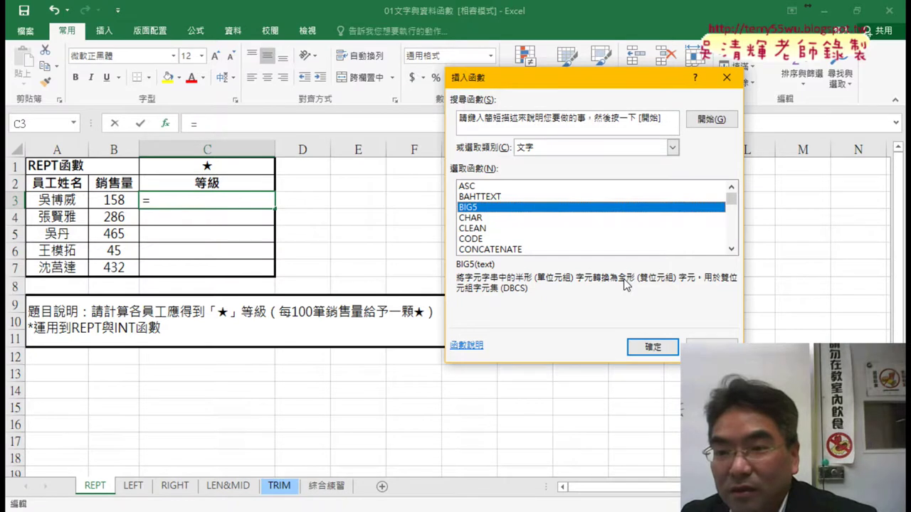
click(476, 188)
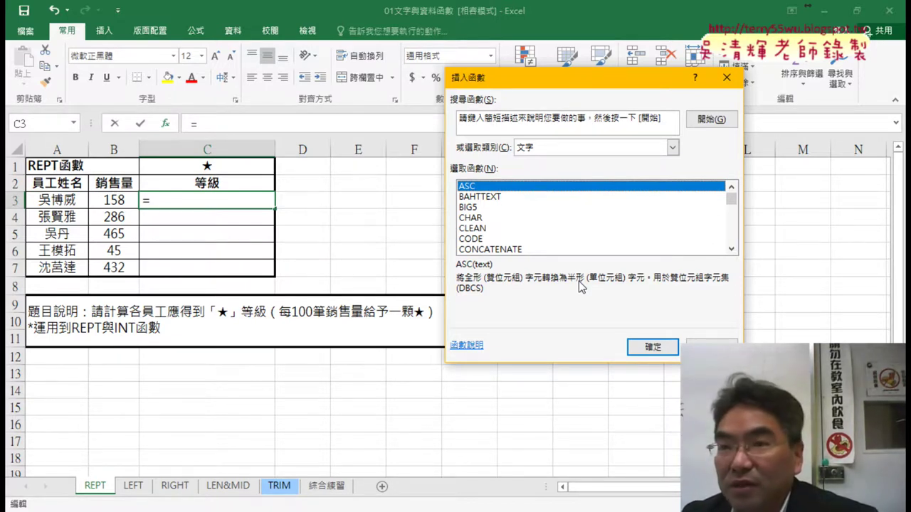
click(472, 222)
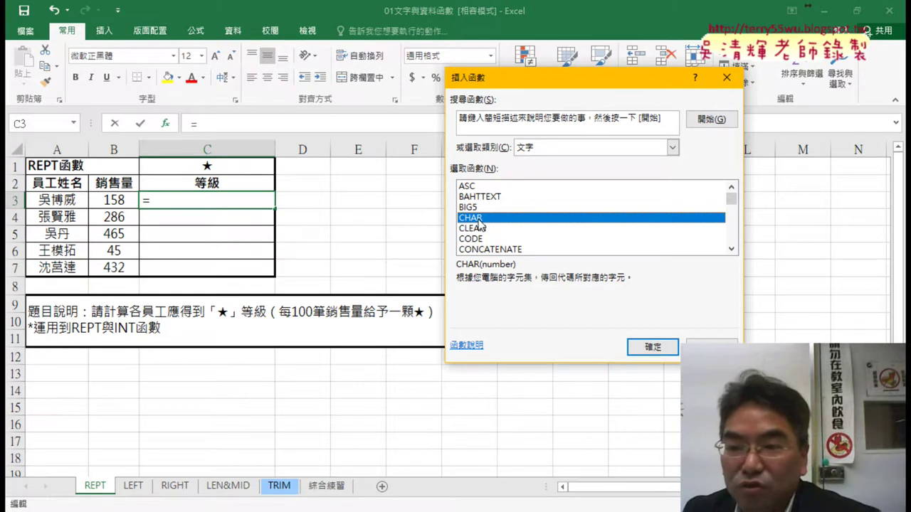
click(731, 248)
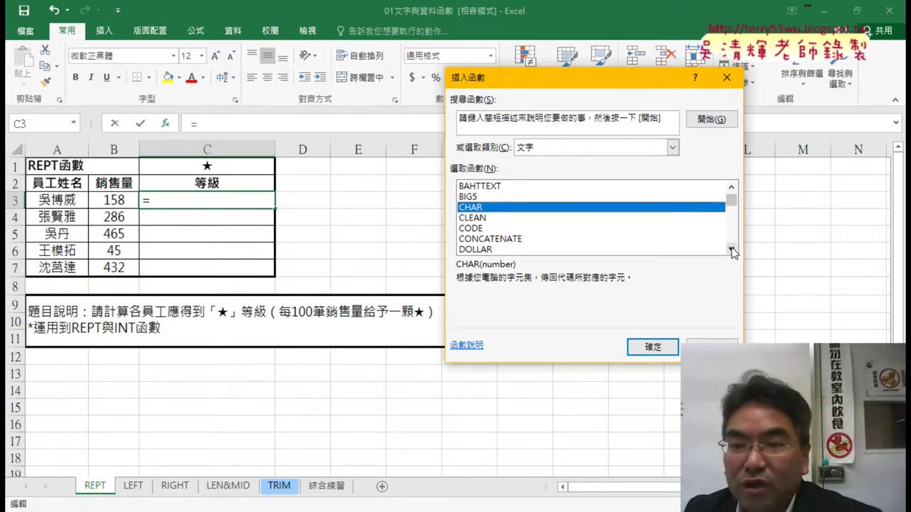
Step: Scroll the 文字 list to REPT, select it, and confirm to bring up its arguments
drag(734, 204, 735, 225)
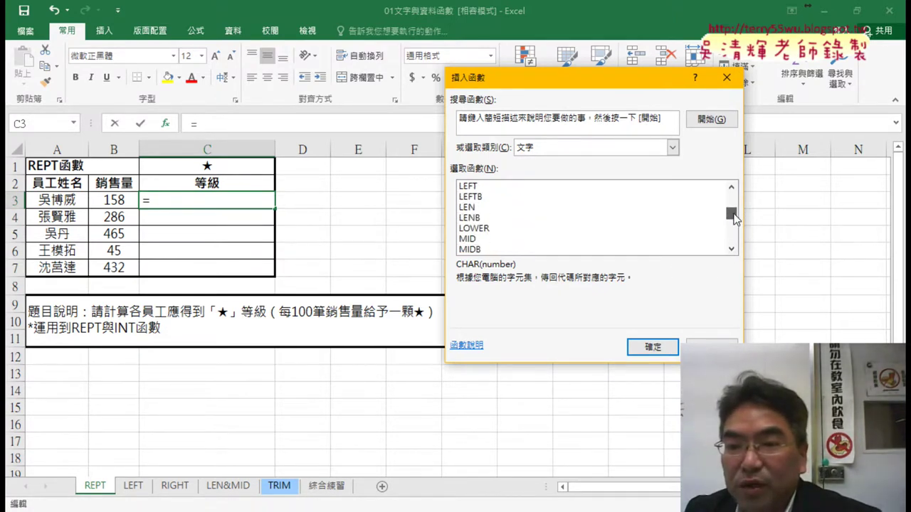
drag(735, 225, 734, 230)
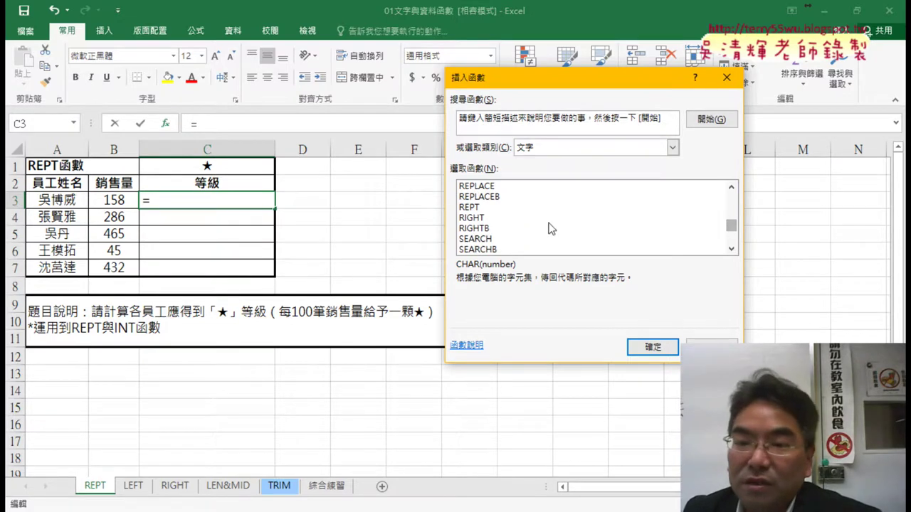
click(471, 209)
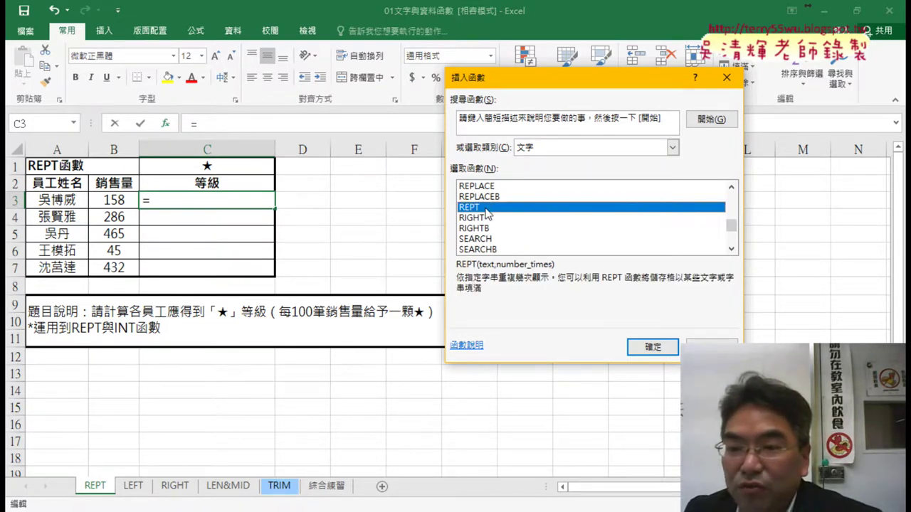
click(658, 354)
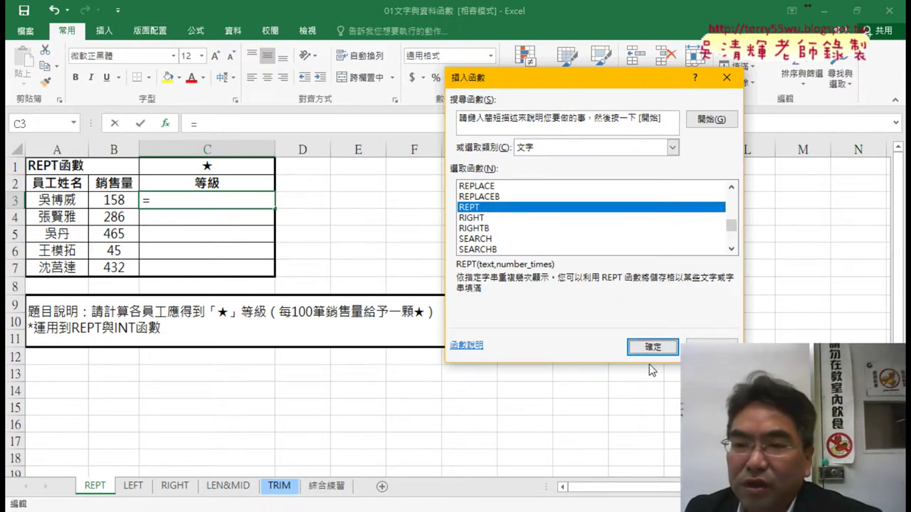
click(651, 349)
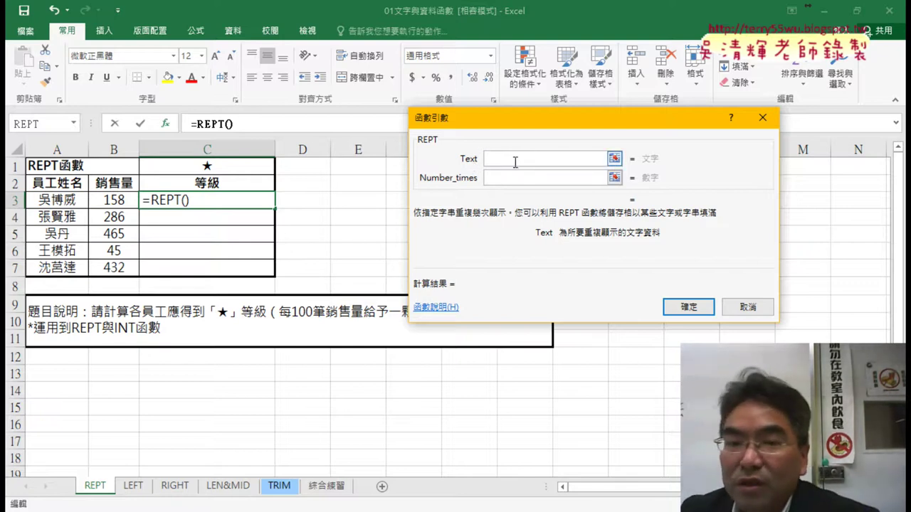
click(198, 167)
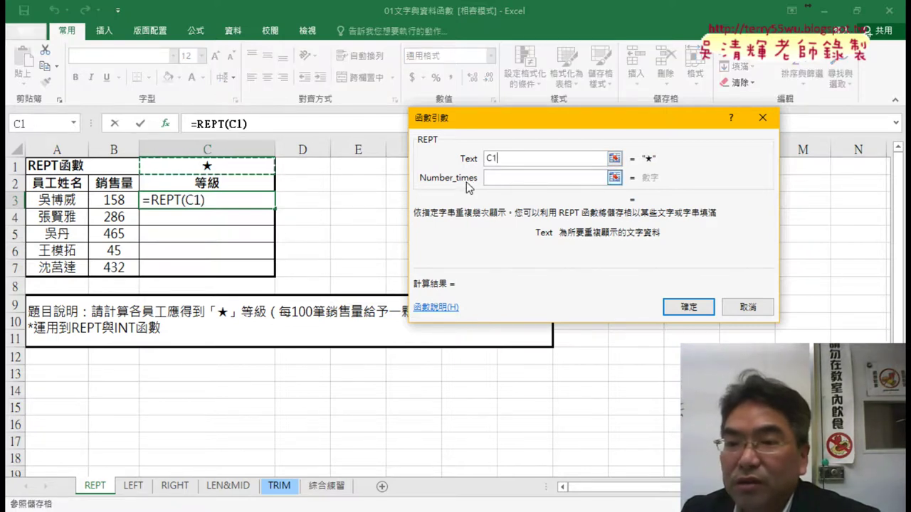
click(500, 179)
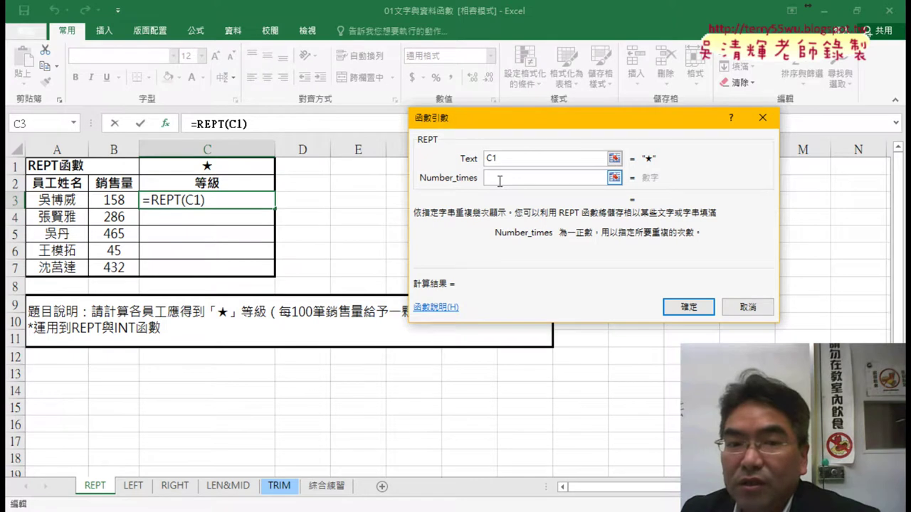
click(117, 201)
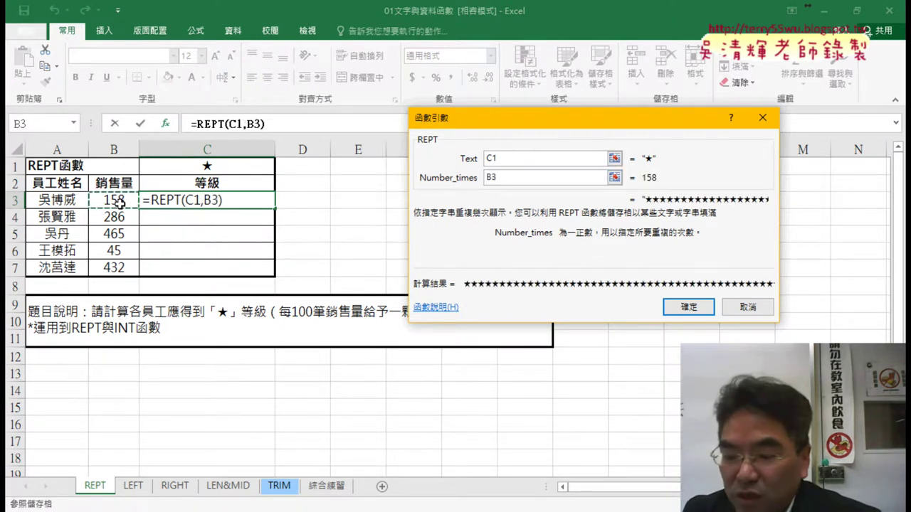
text(/100)
double_click(498, 178)
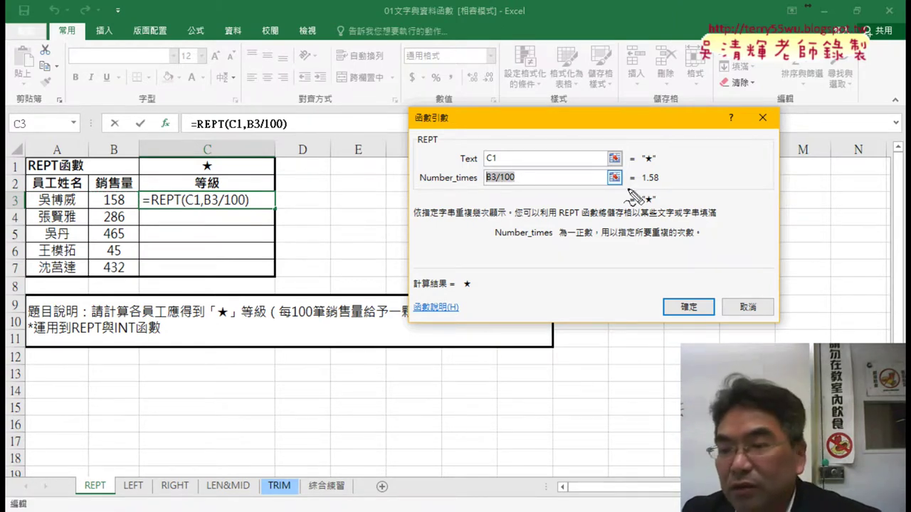
mouse_move(643, 187)
mouse_down()
mouse_move(667, 189)
mouse_move(663, 163)
mouse_up()
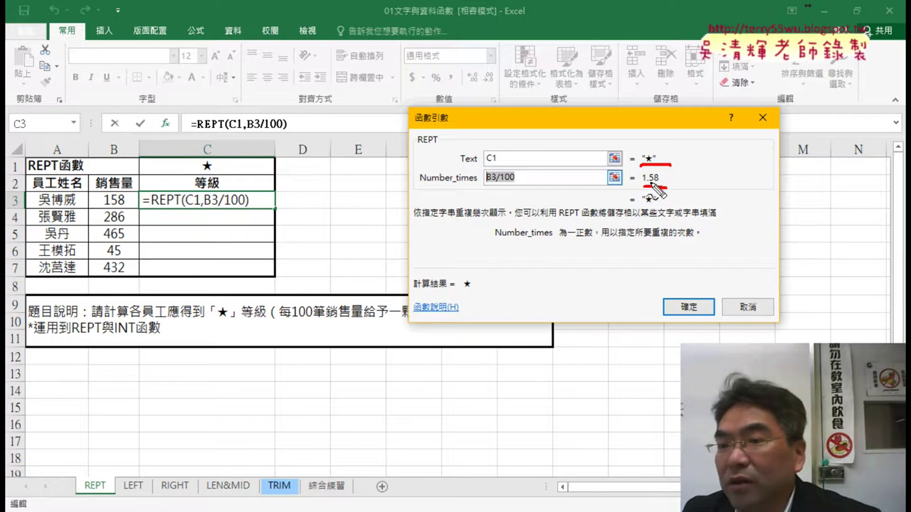
drag(643, 179, 667, 178)
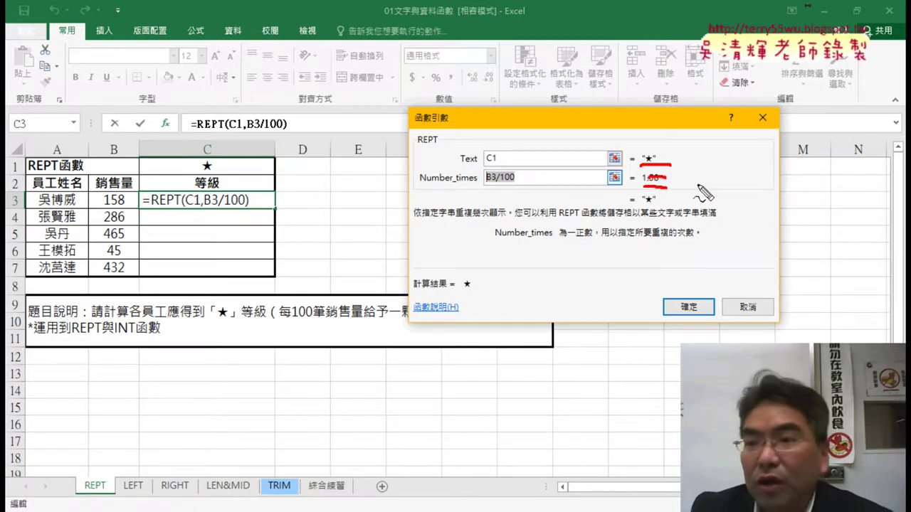
key(Escape)
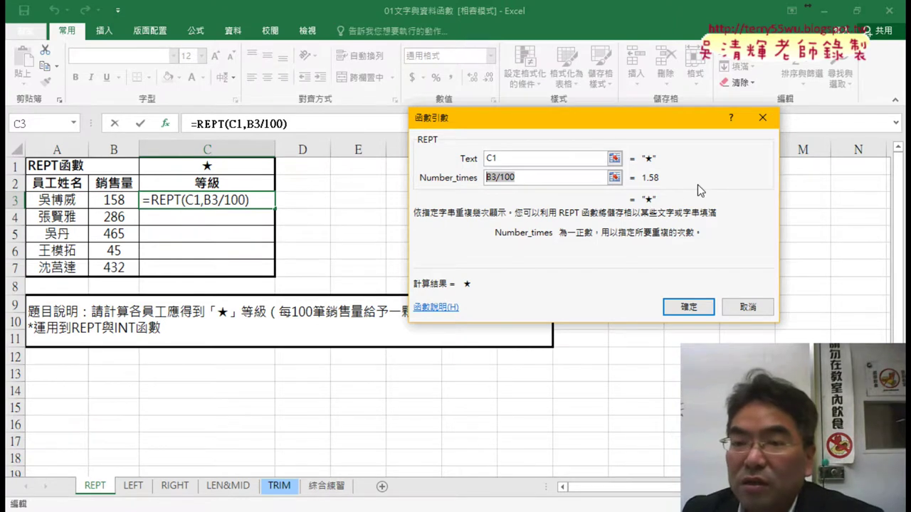
click(489, 178)
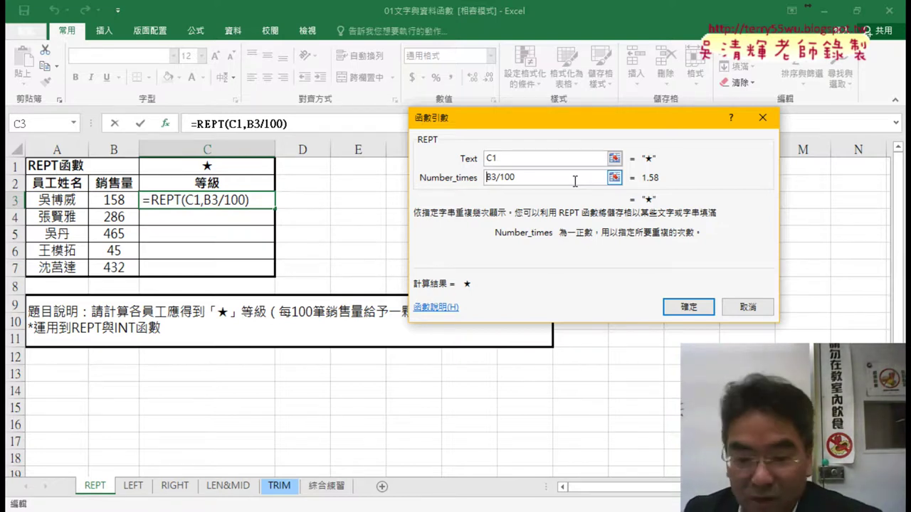
Step: Wrap the repeat count in INT and confirm =REPT(C1,INT(B3/100)) in C3
text(ㄋ)
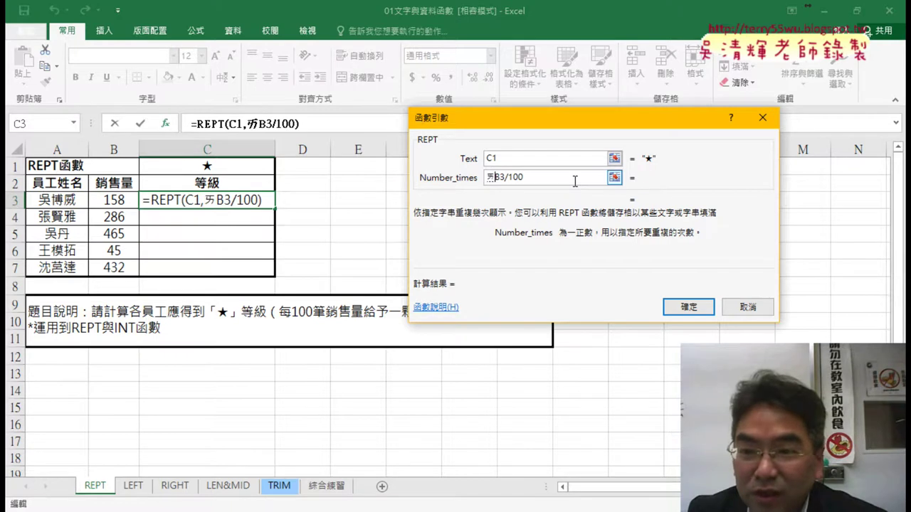
text(ㄞ)
key(BackSpace)
key(BackSpace)
text(int)
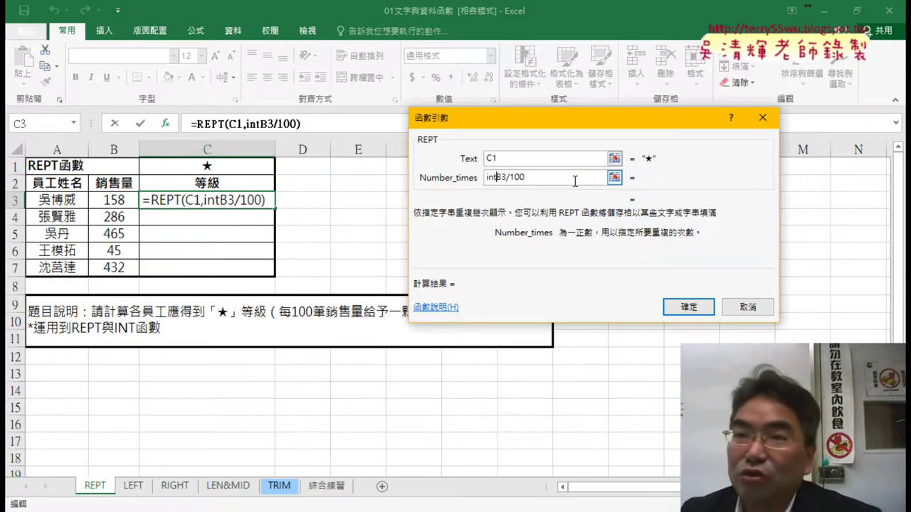
text(()
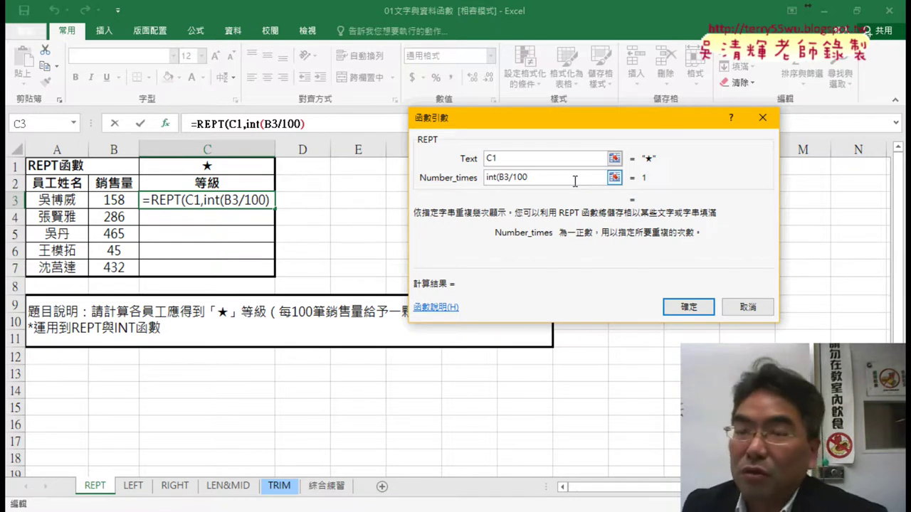
text())
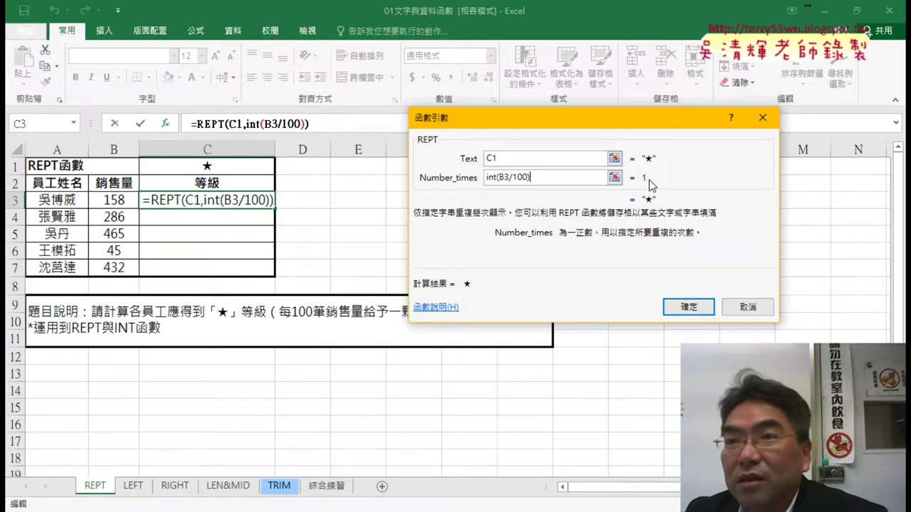
click(689, 307)
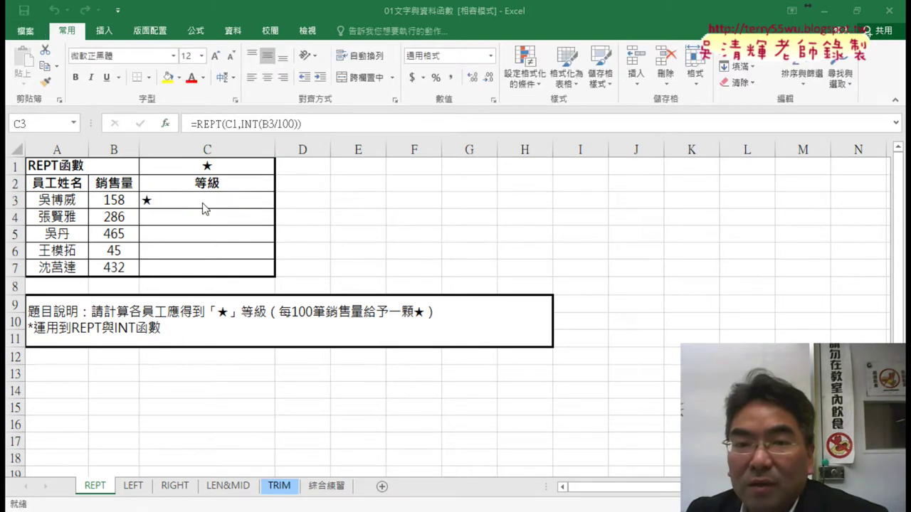
Step: Centre C3, anchor the star reference as C$1, and fill the grade formula down to C7
click(268, 79)
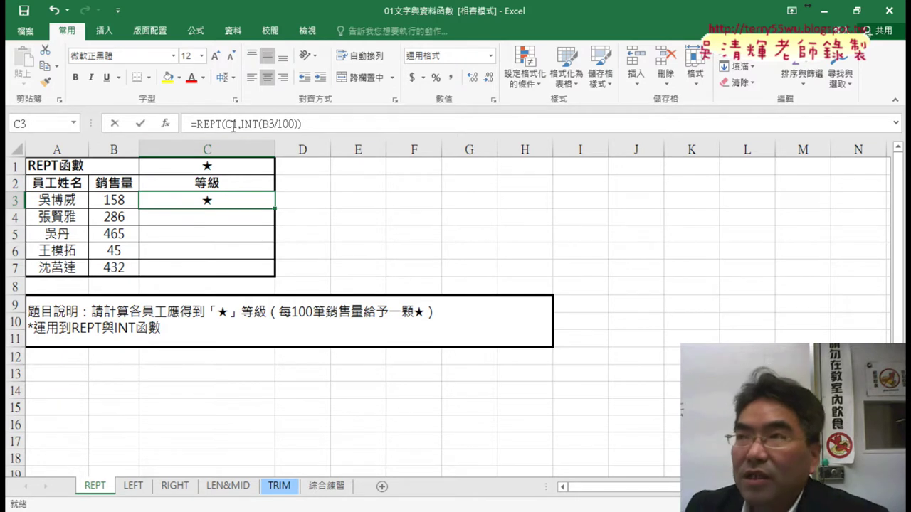
click(233, 126)
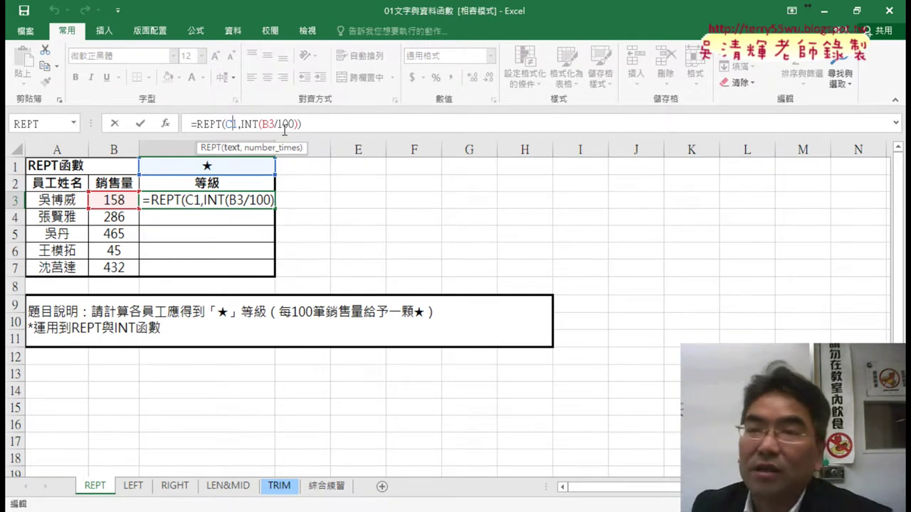
text($)
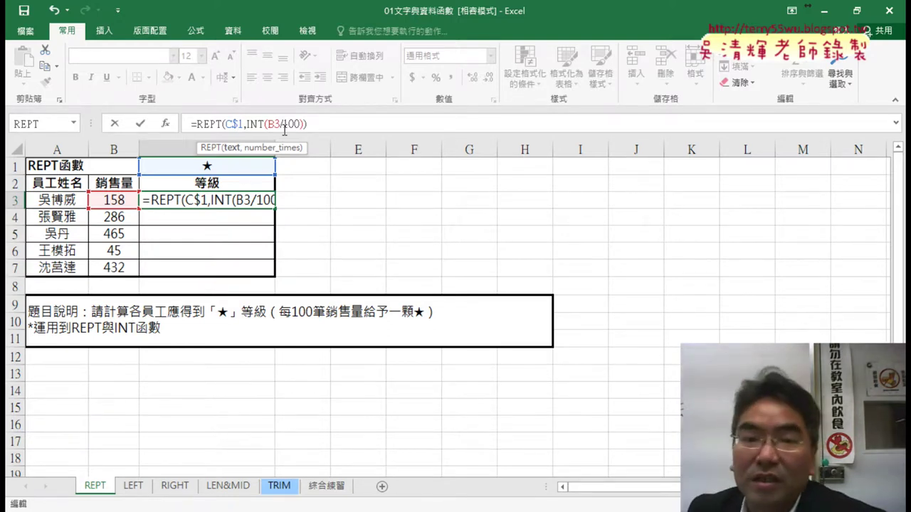
click(140, 124)
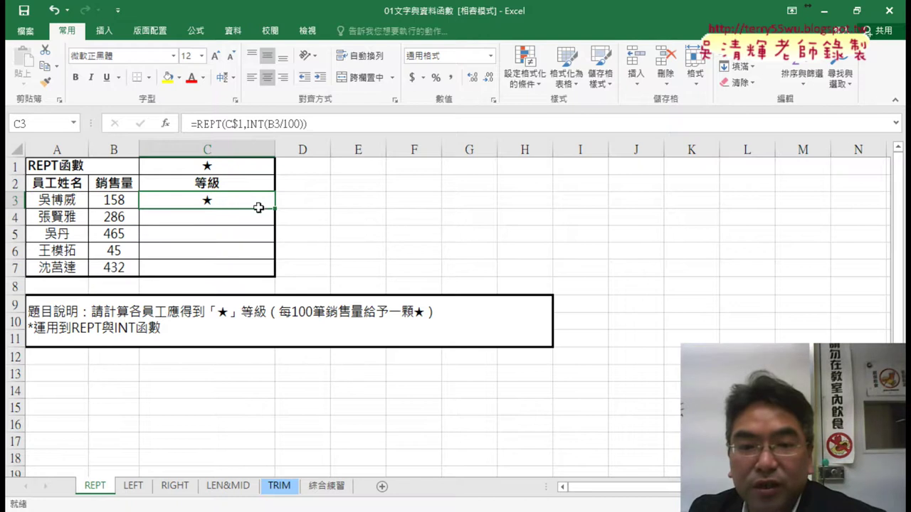
drag(275, 207, 274, 276)
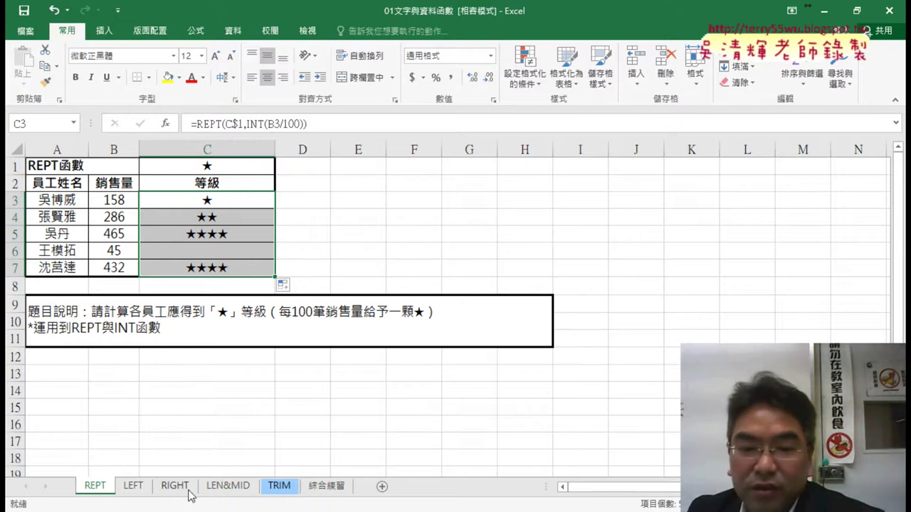
Step: On the LEN&MID sheet, start a formula in C3 with Insert Function on the 文字 category
click(228, 487)
scroll(212, 210, up, 3)
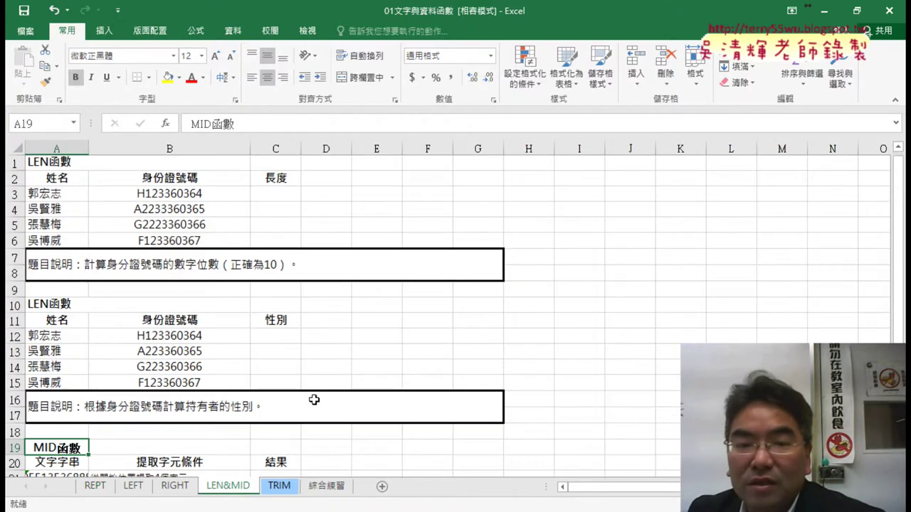
click(267, 193)
click(184, 127)
click(165, 125)
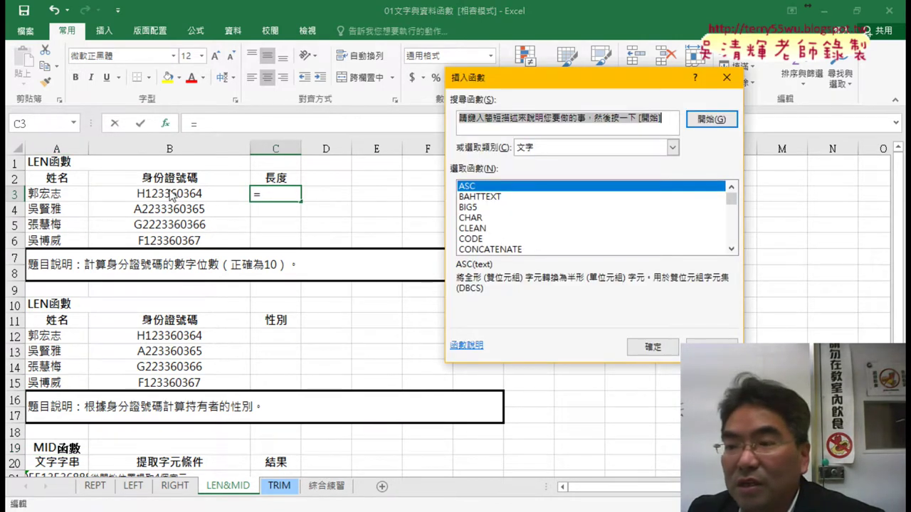
drag(732, 199, 735, 221)
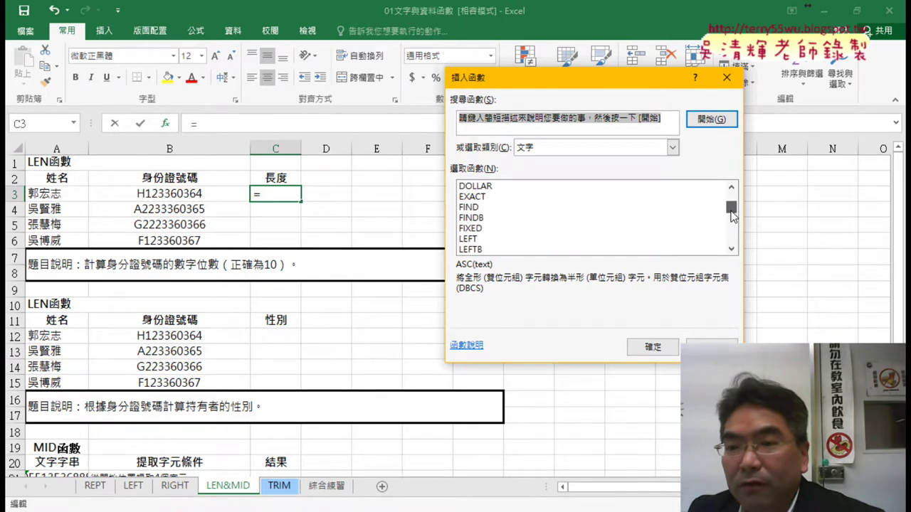
click(569, 147)
click(570, 147)
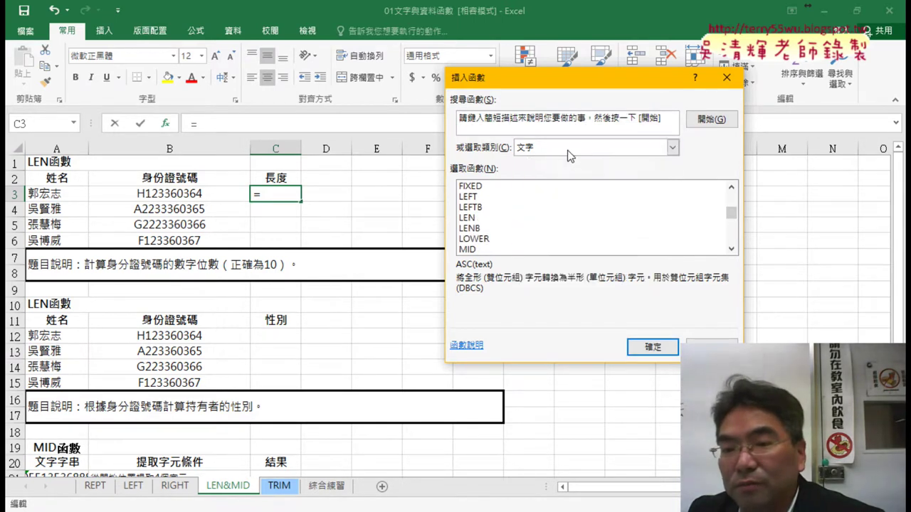
Step: Compare the descriptions of LEN, LENB, LEFT and LEFTB, ending on LENB
click(473, 218)
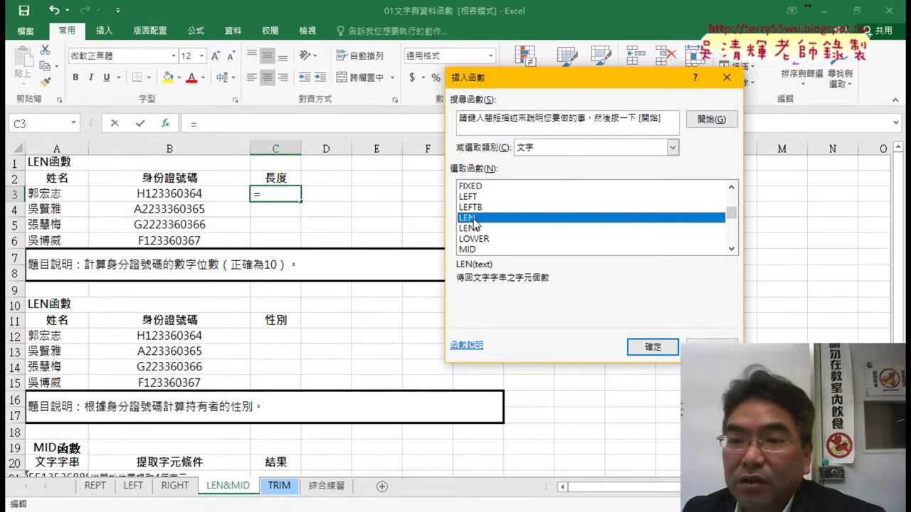
click(474, 228)
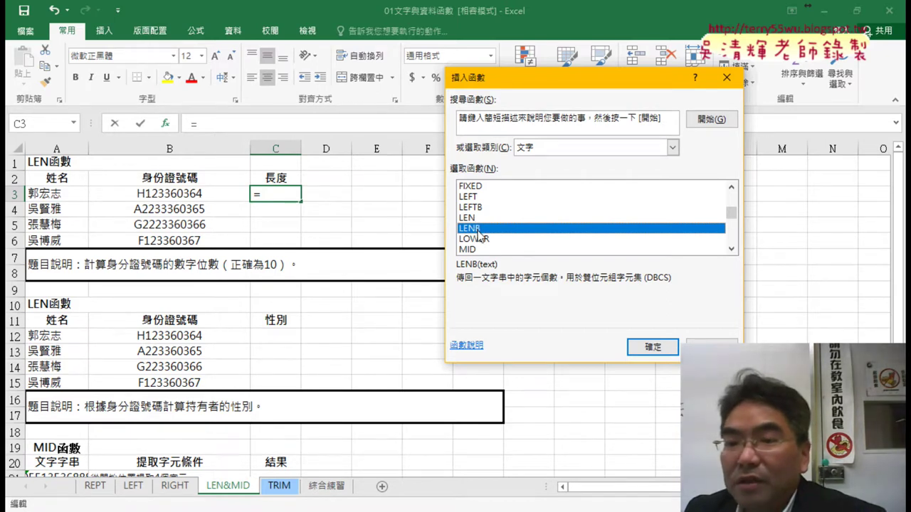
click(481, 199)
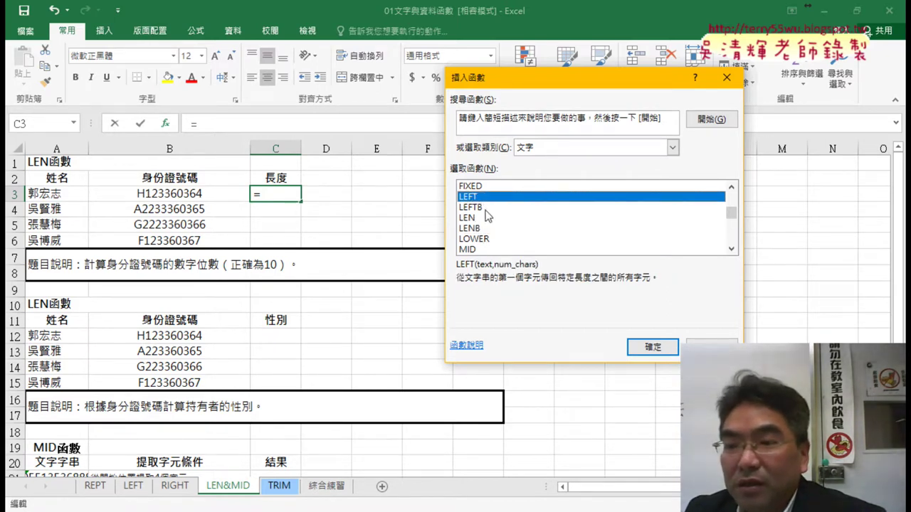
click(486, 209)
click(731, 248)
click(731, 249)
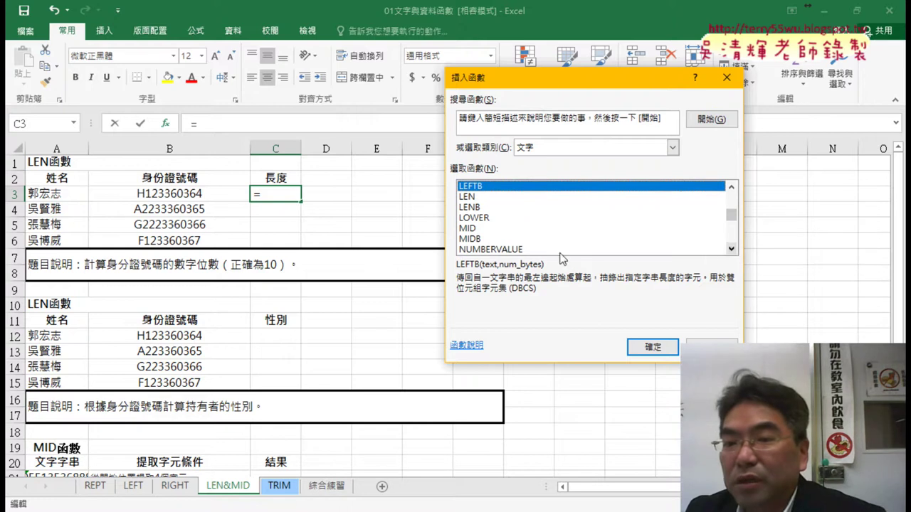
click(474, 240)
click(481, 208)
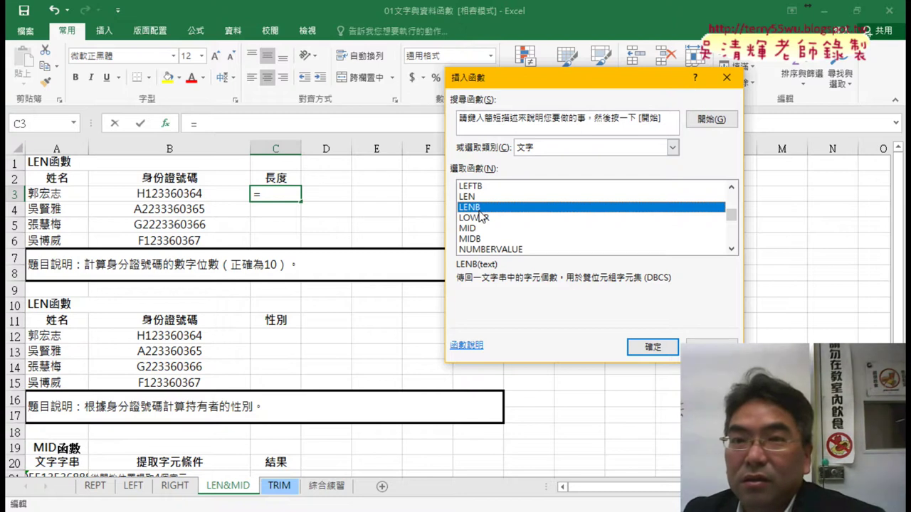
key(Up)
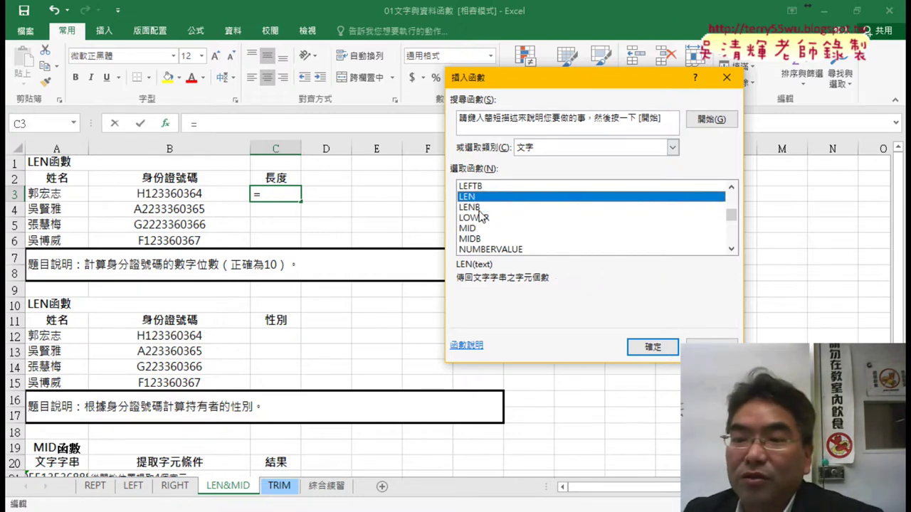
click(479, 209)
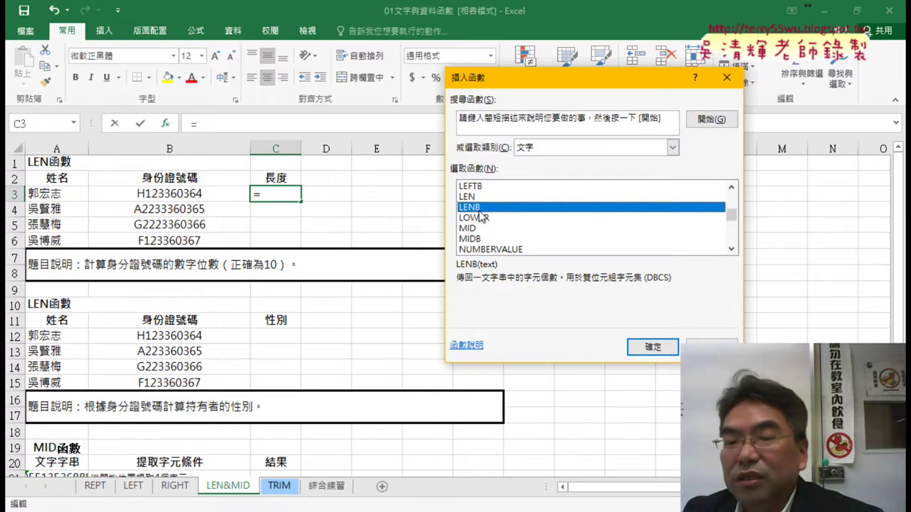
key(Up)
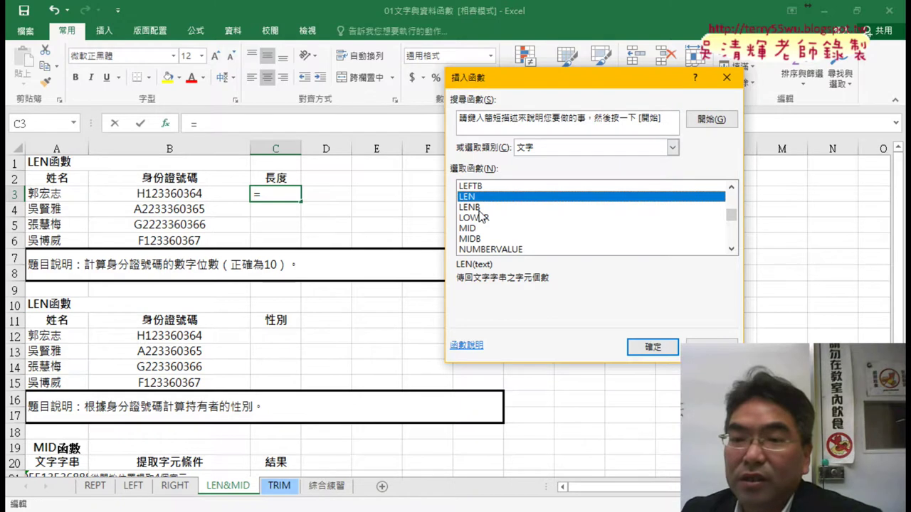
click(479, 210)
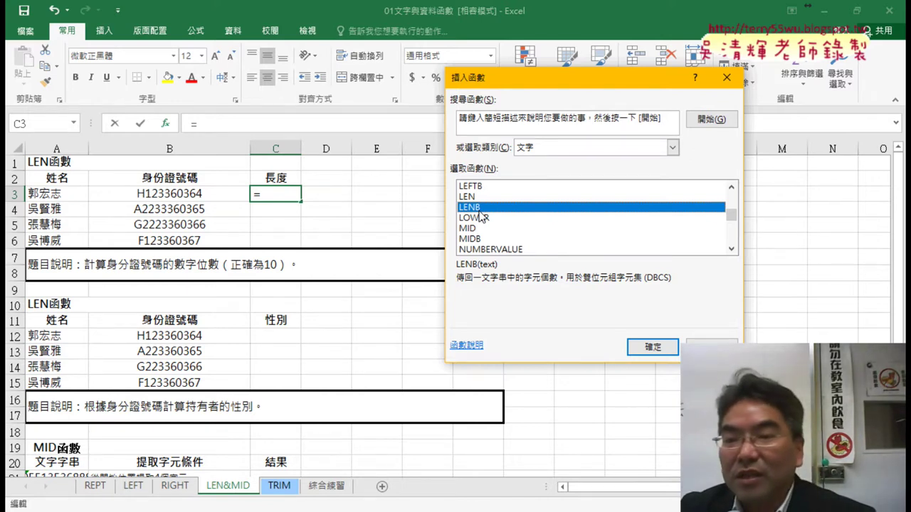
click(482, 202)
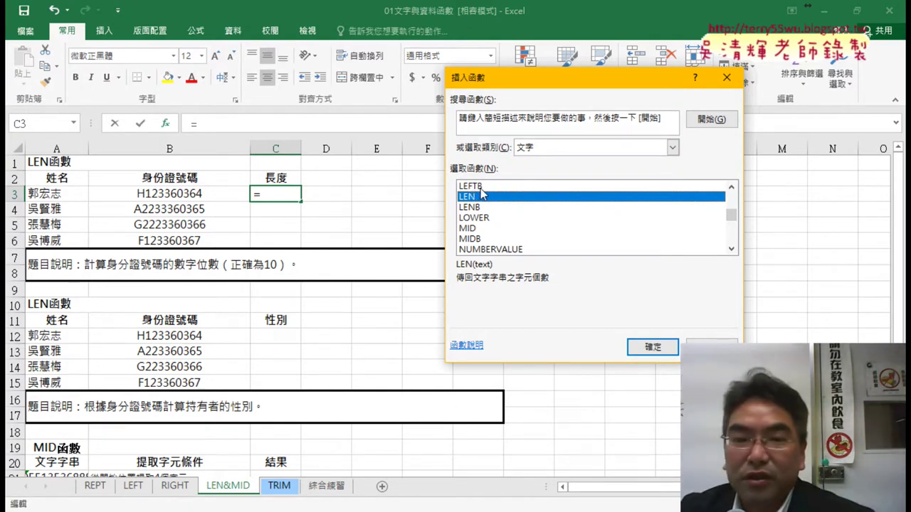
Step: Enter =LEN(B3) in C3 and fill it down to C6, giving 10, 11, 11, 10
click(653, 347)
click(187, 194)
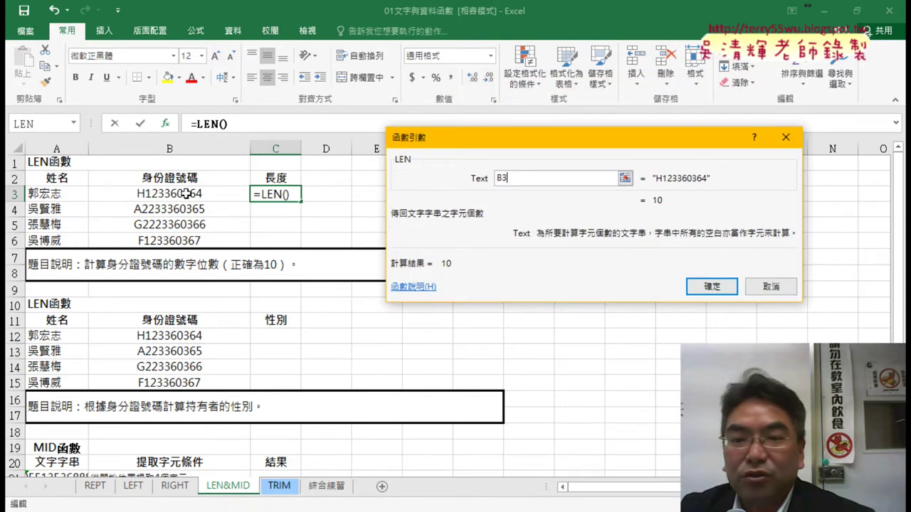
click(710, 288)
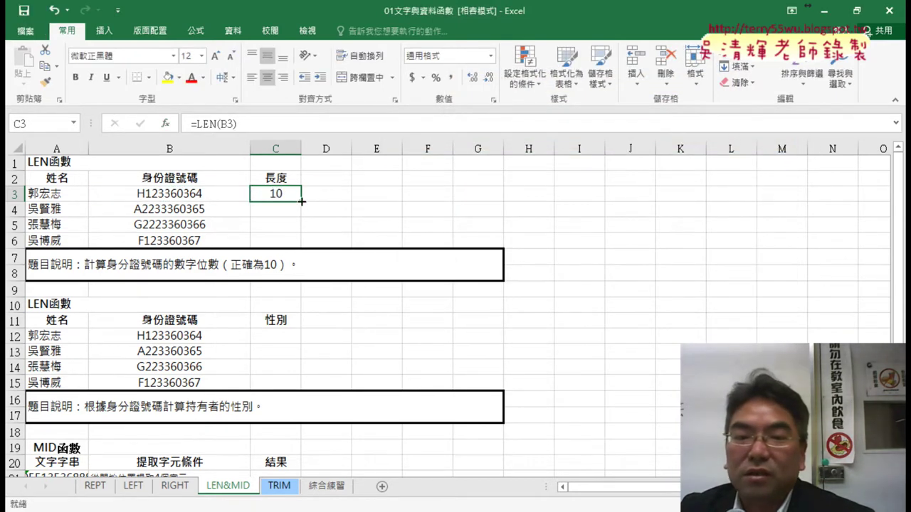
drag(302, 202, 302, 246)
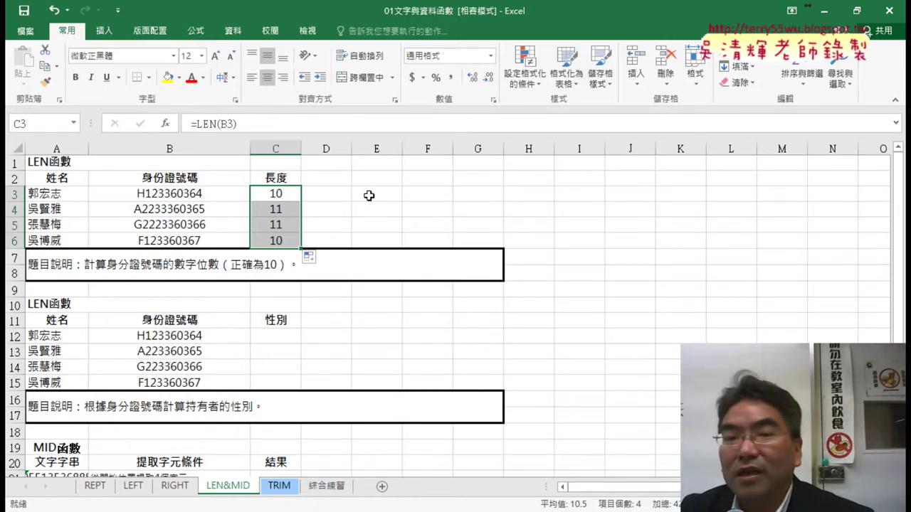
click(348, 198)
click(165, 123)
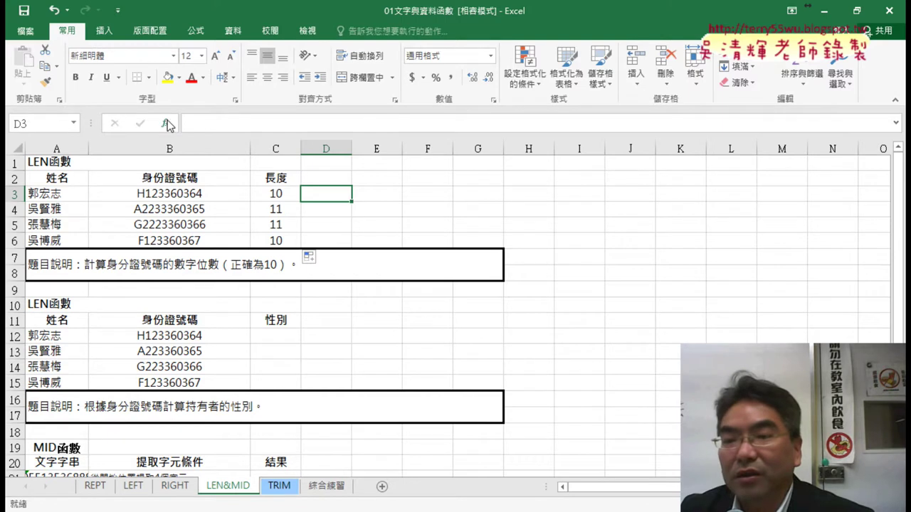
Step: Enter =IF(C3=10,"Y","N") in D3 from the 邏輯 category and fill down to D6 (Y, N, N, Y)
click(553, 148)
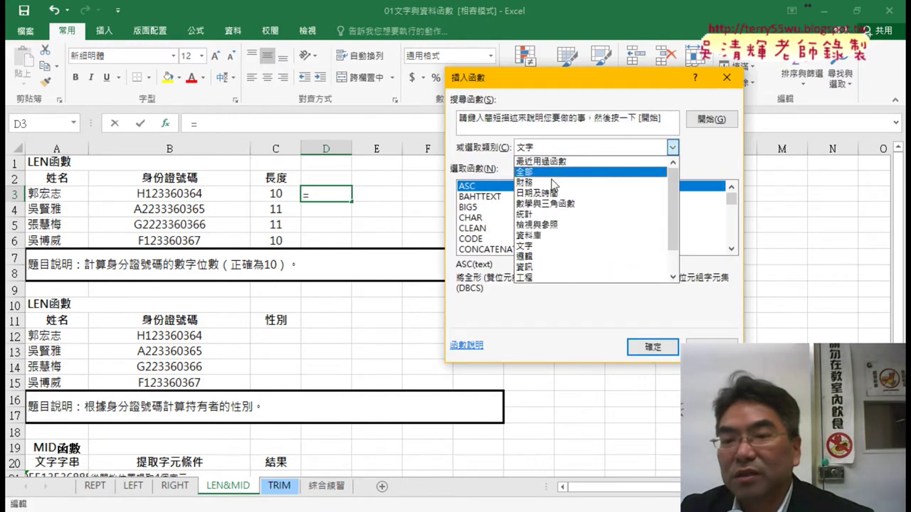
click(544, 257)
double_click(464, 207)
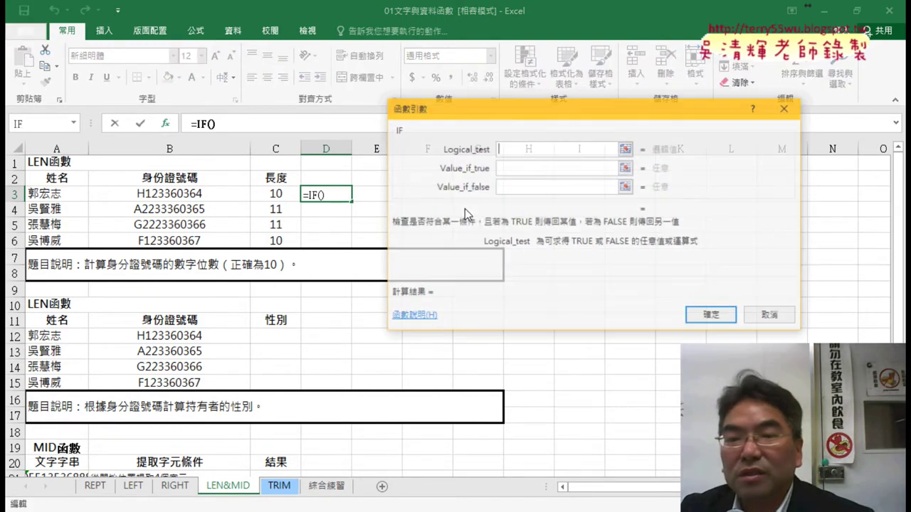
click(276, 193)
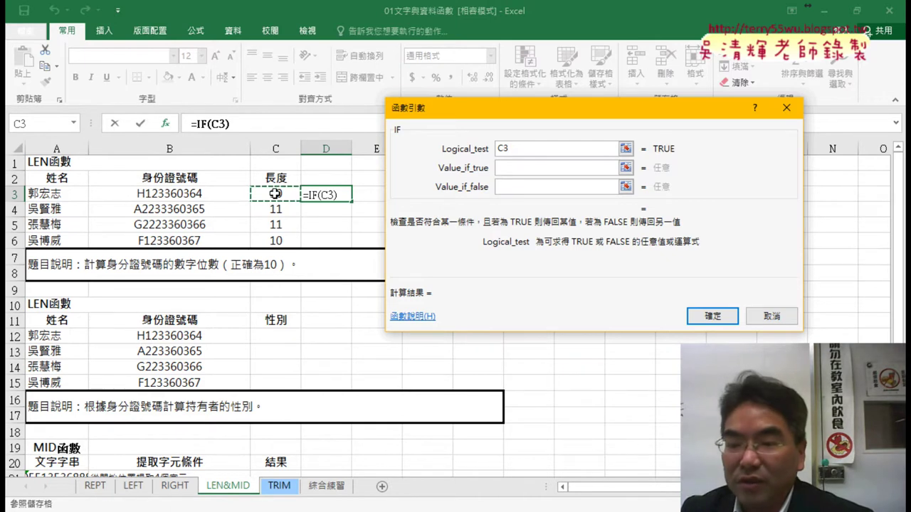
text(=10)
key(Tab)
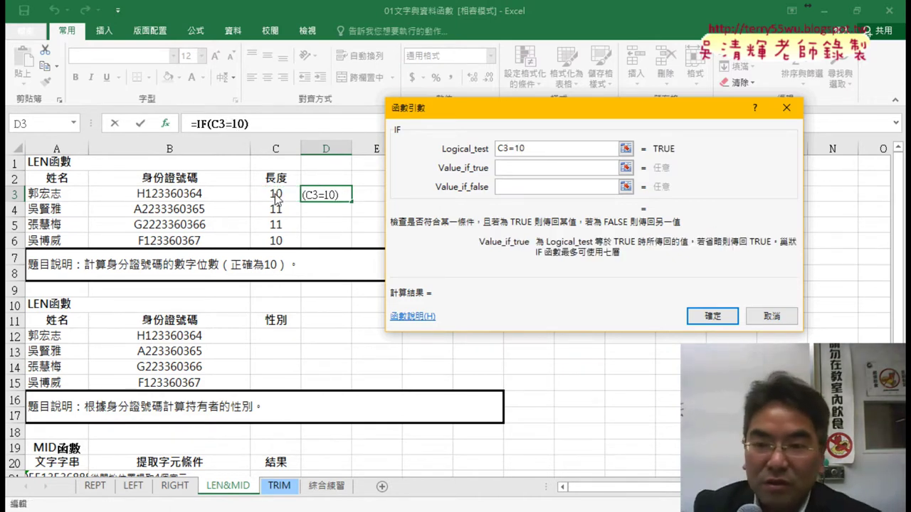
text(Y)
key(Tab)
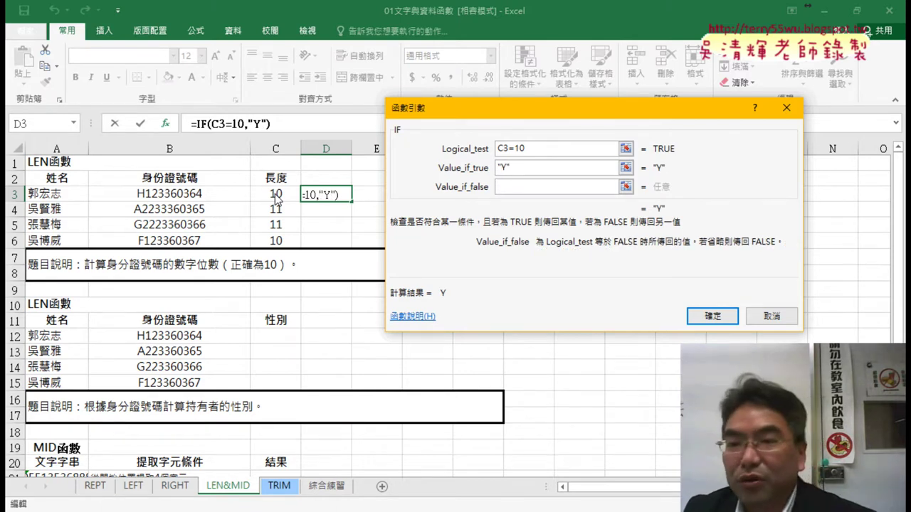
text(N)
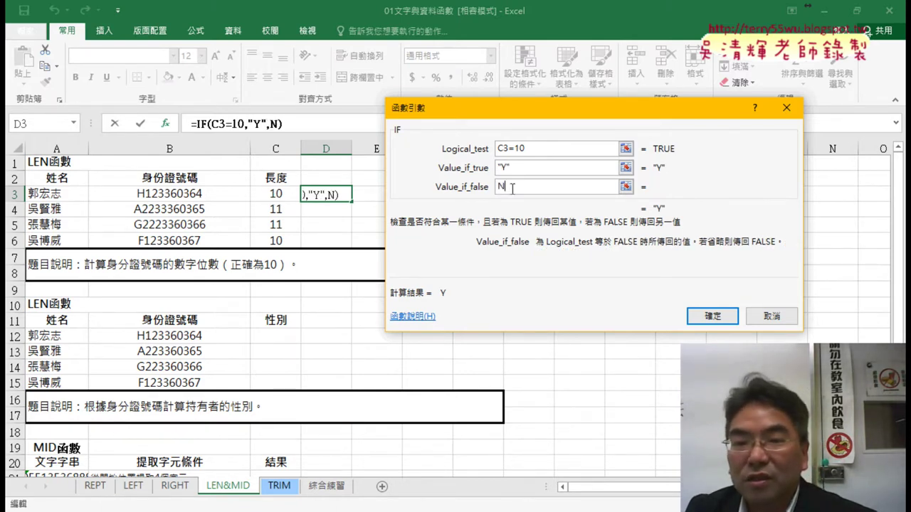
key(Return)
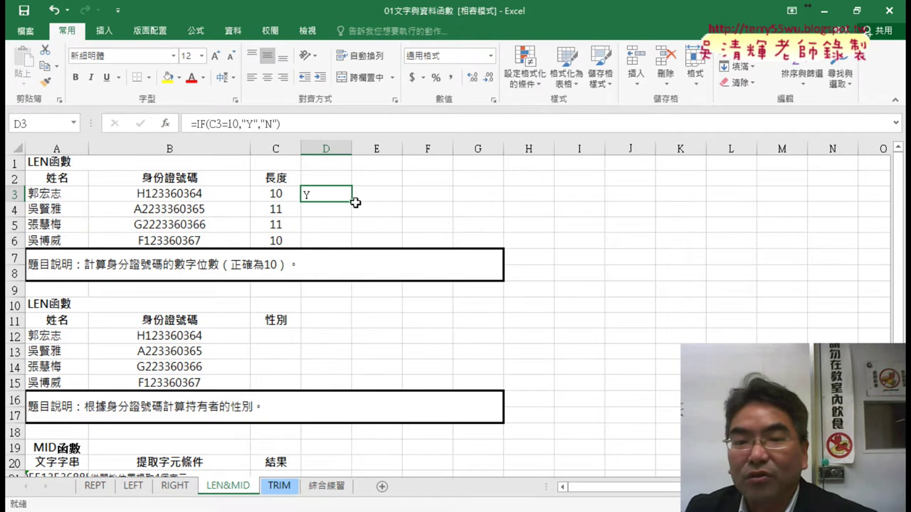
drag(353, 203, 351, 242)
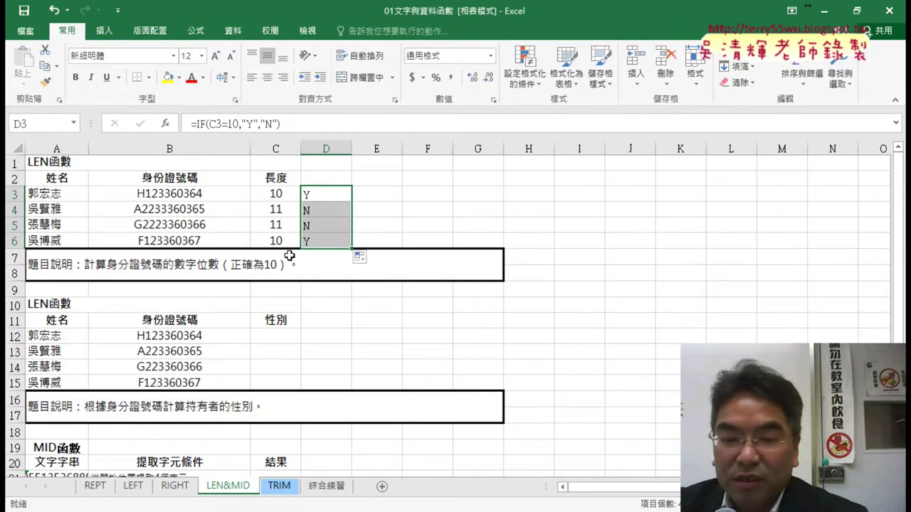
click(134, 487)
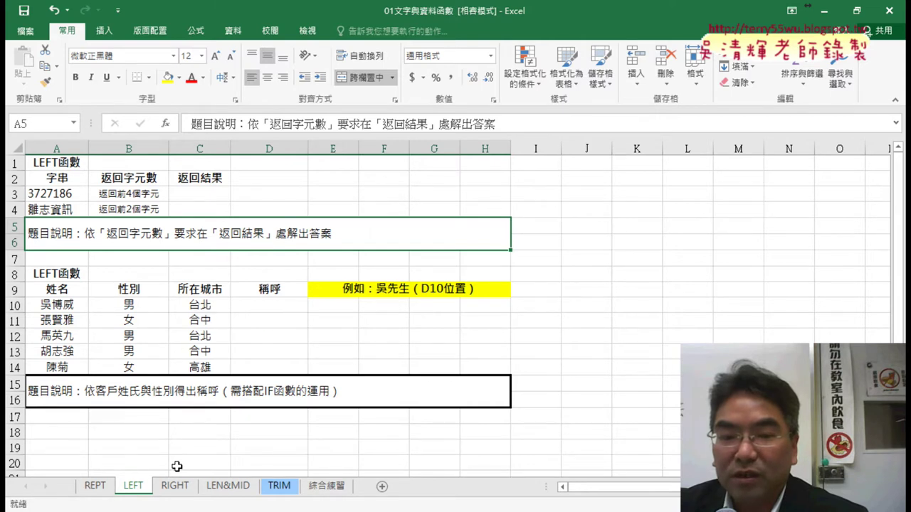
Step: Move through the RIGHT, LEN&MID and TRIM sheets to reach the 綜合練習 sheet
click(177, 487)
click(234, 488)
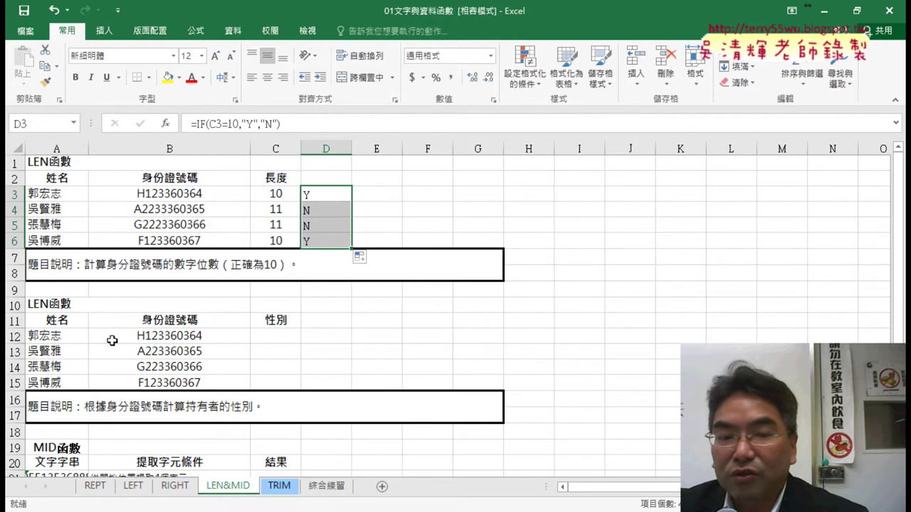
scroll(143, 342, down, 2)
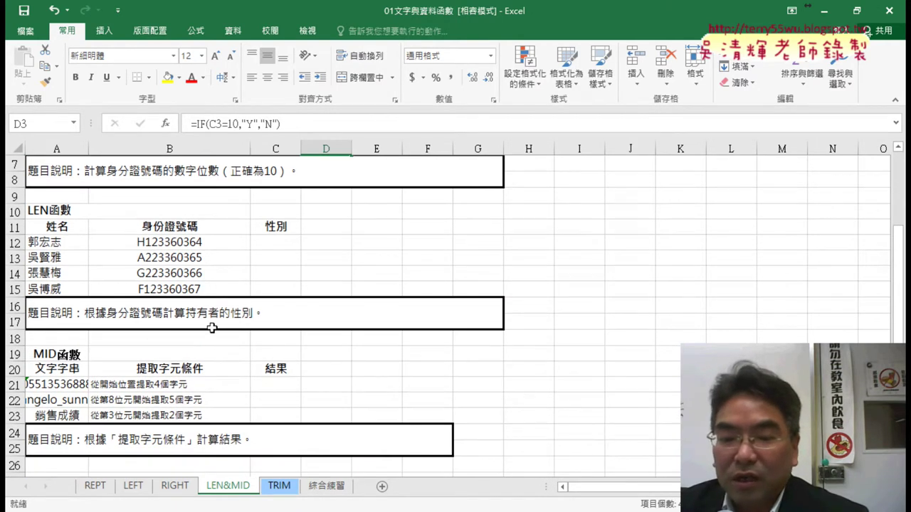
click(295, 490)
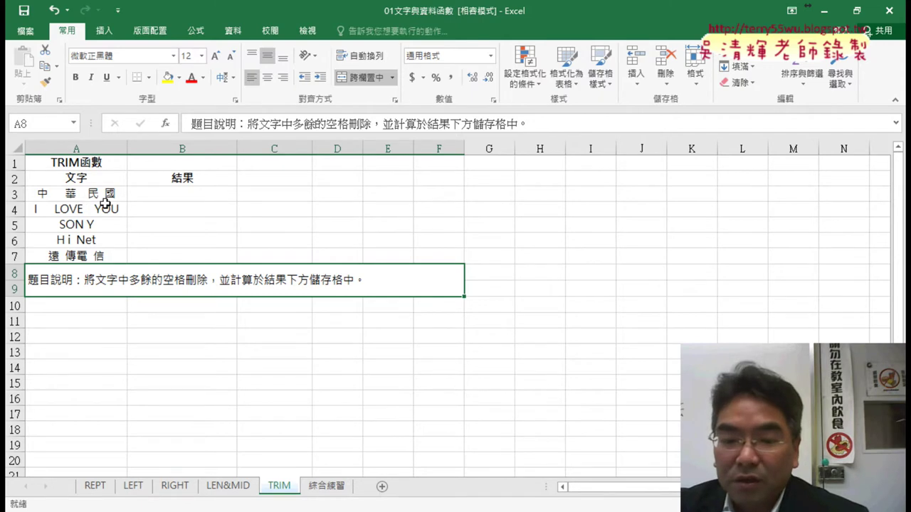
click(332, 493)
Step: Build the E4 phone formula ="09"&F4&"-"&G4 by clicking cells F4 and G4
click(231, 121)
text(=)
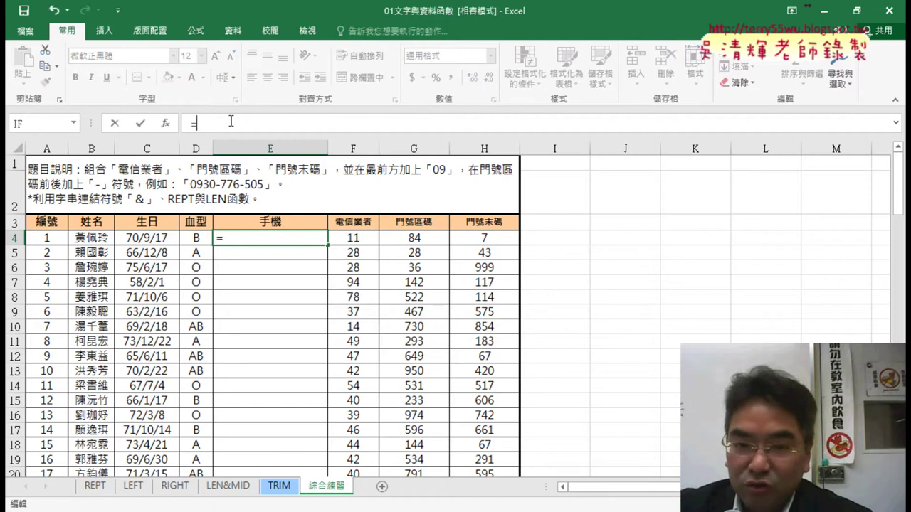
text(")
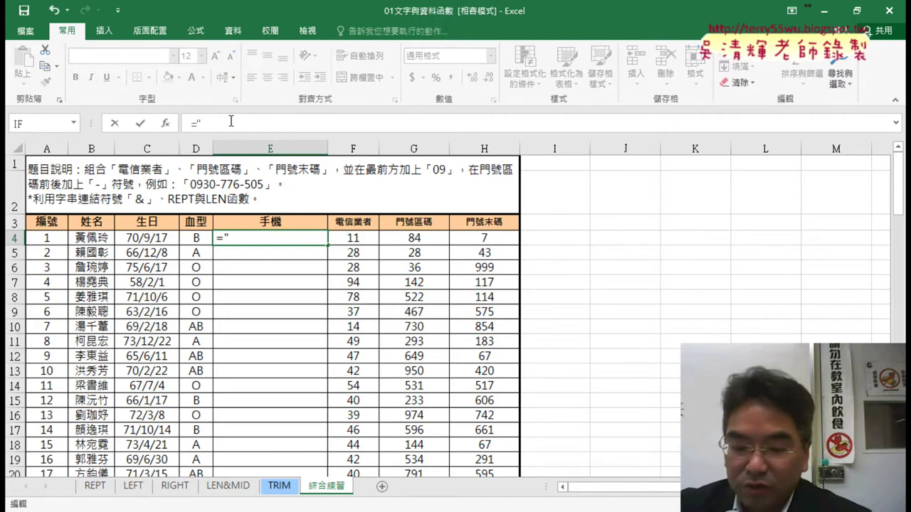
text(09"&)
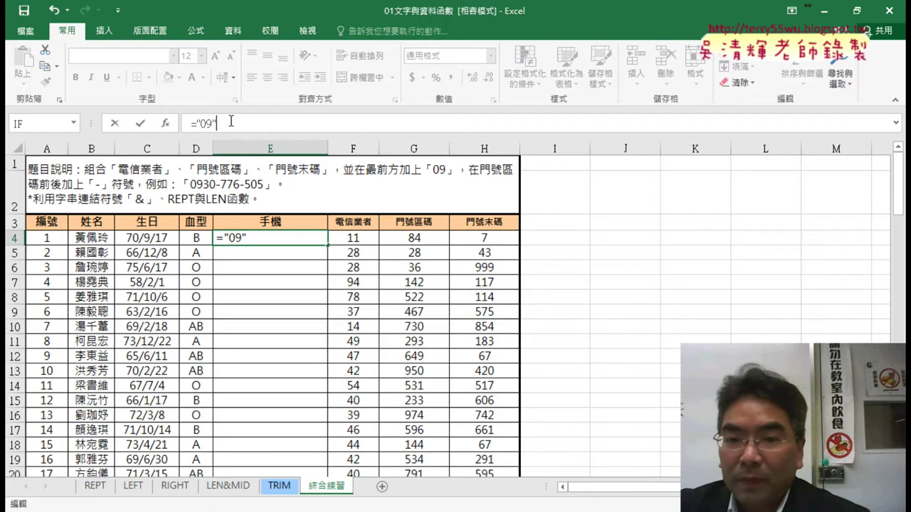
click(362, 241)
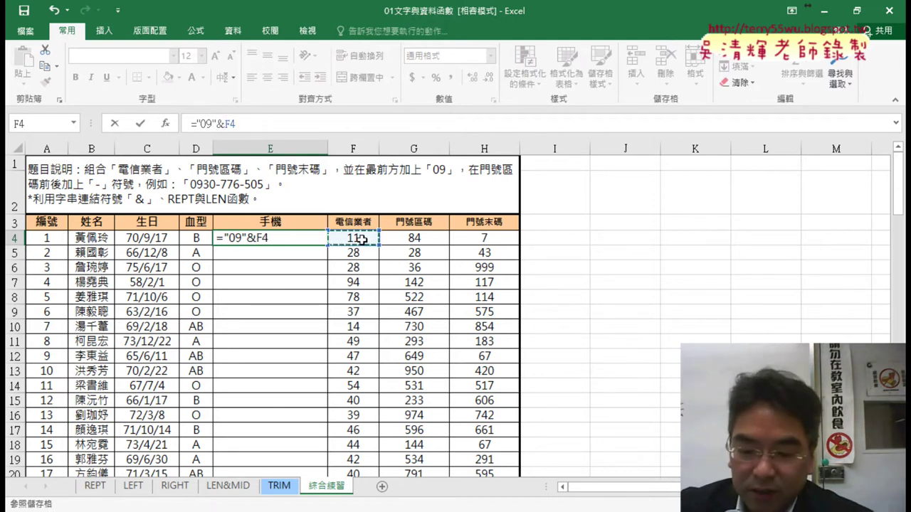
text(&"-"&)
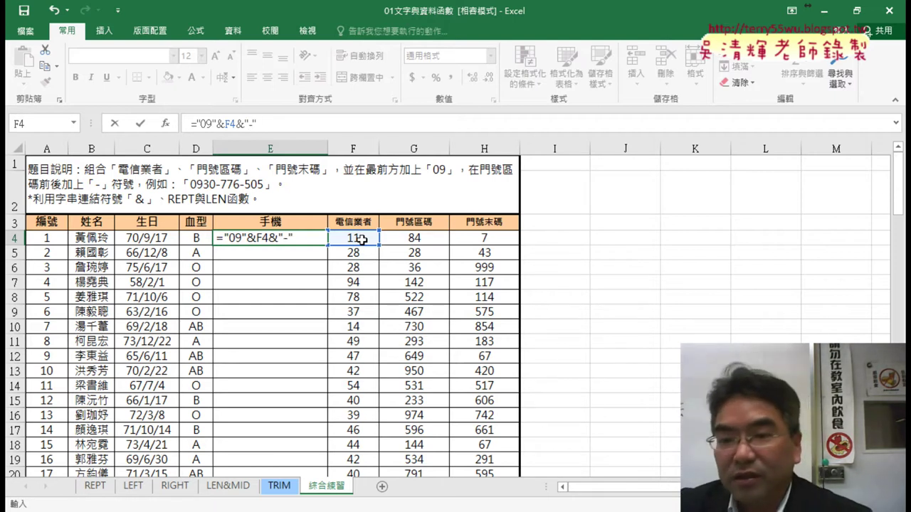
click(417, 239)
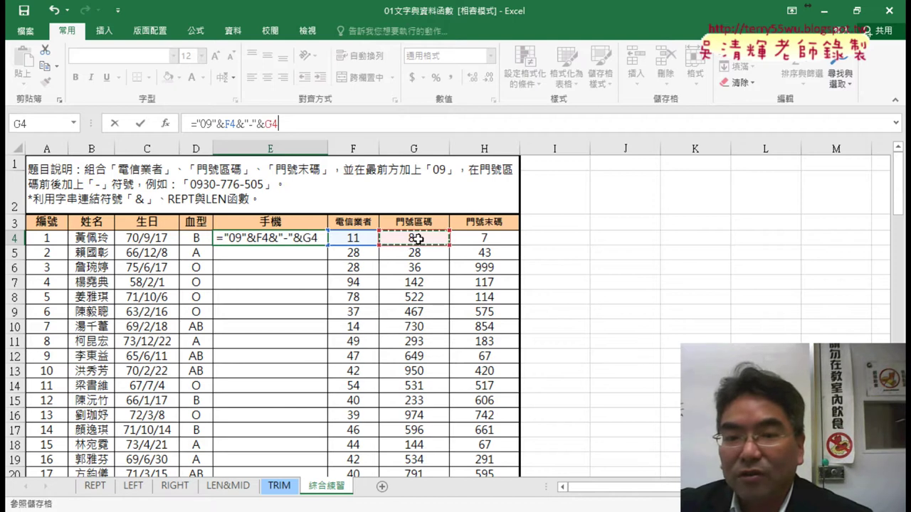
click(140, 123)
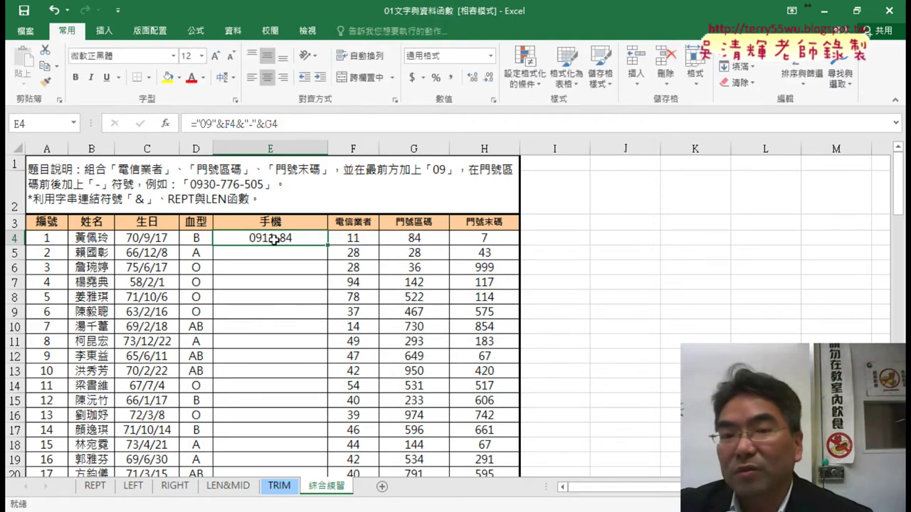
Step: Rewrite E4 as ="09"&F4&"-"&REPT("0",3-LEN(G4)) so it displays 0911-0
click(265, 128)
drag(265, 125, 288, 123)
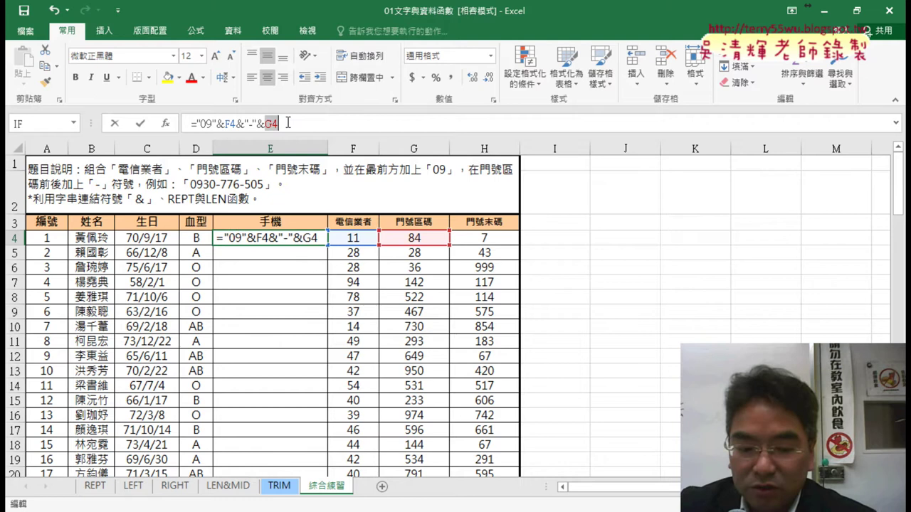
key(BackSpace)
text(re)
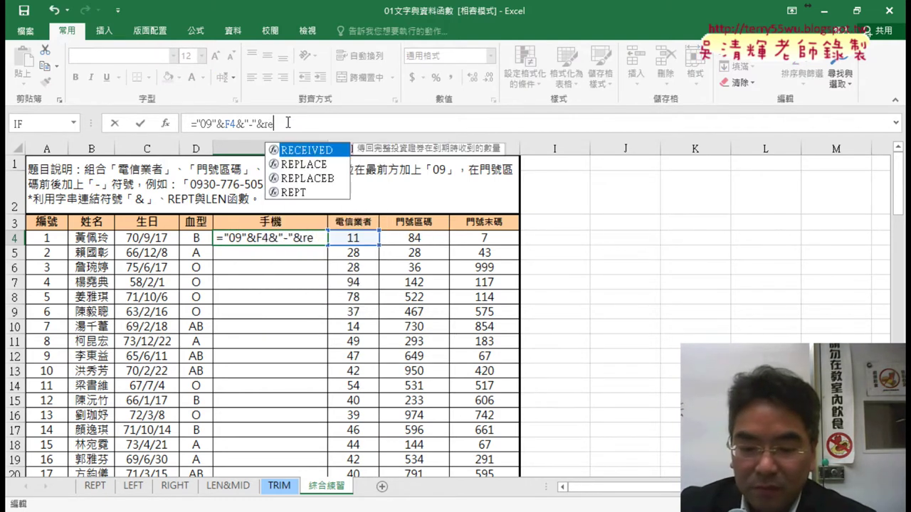
text(pt)
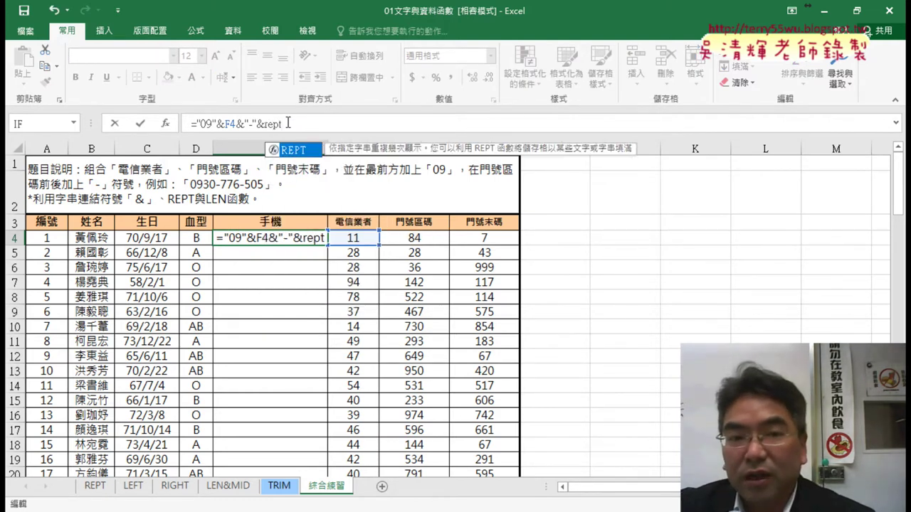
text(()
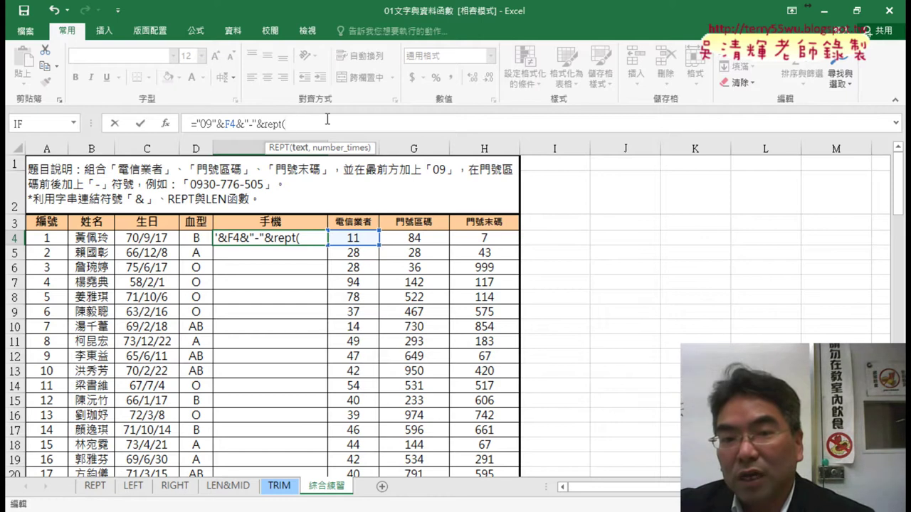
drag(286, 123, 266, 128)
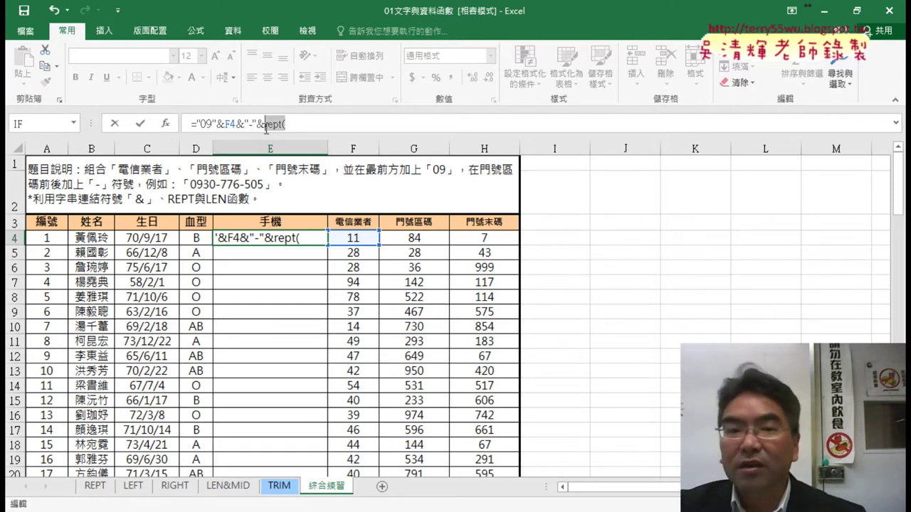
click(333, 124)
text("0)
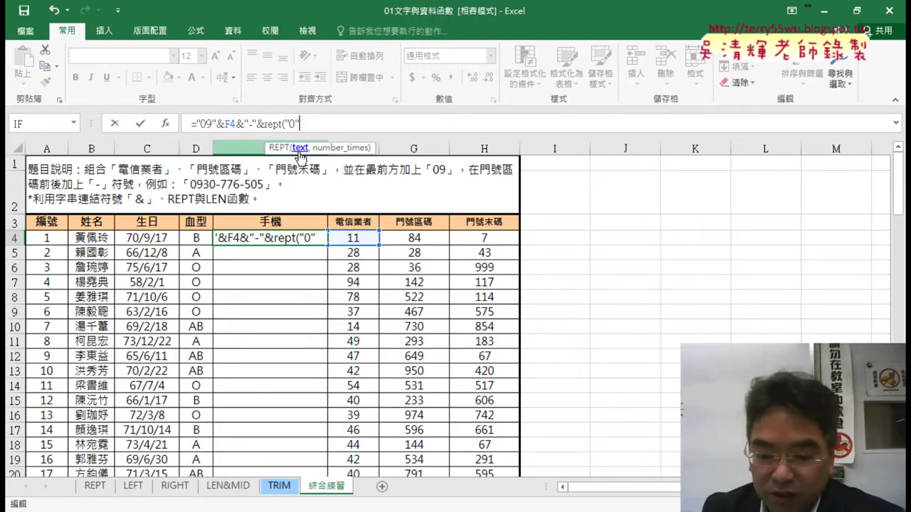
text(,)
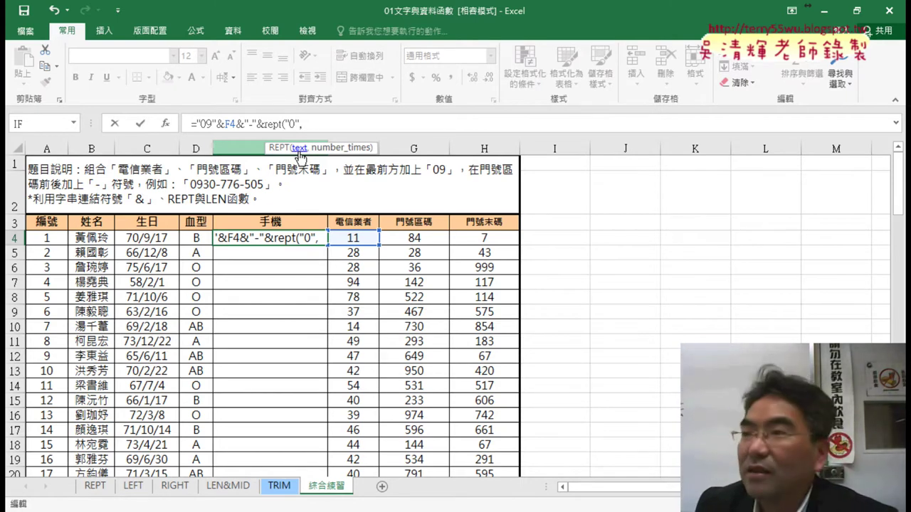
text(3)
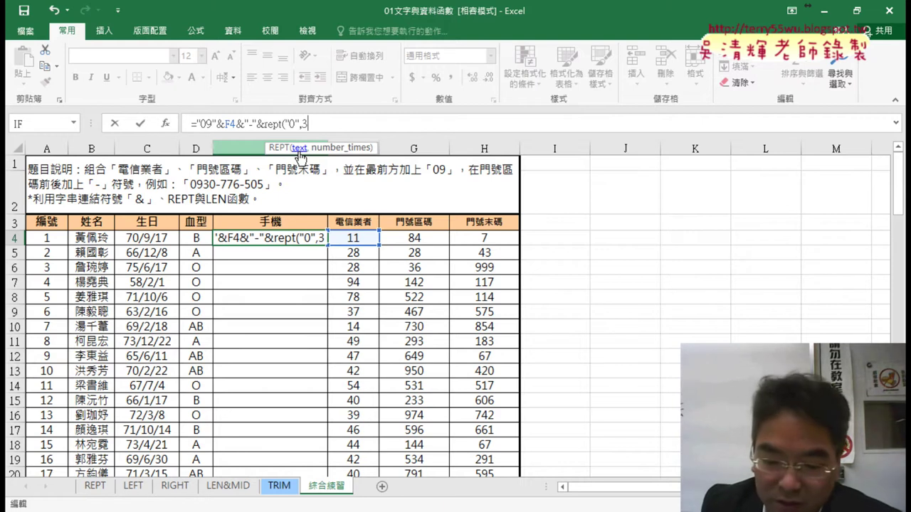
text(-len)
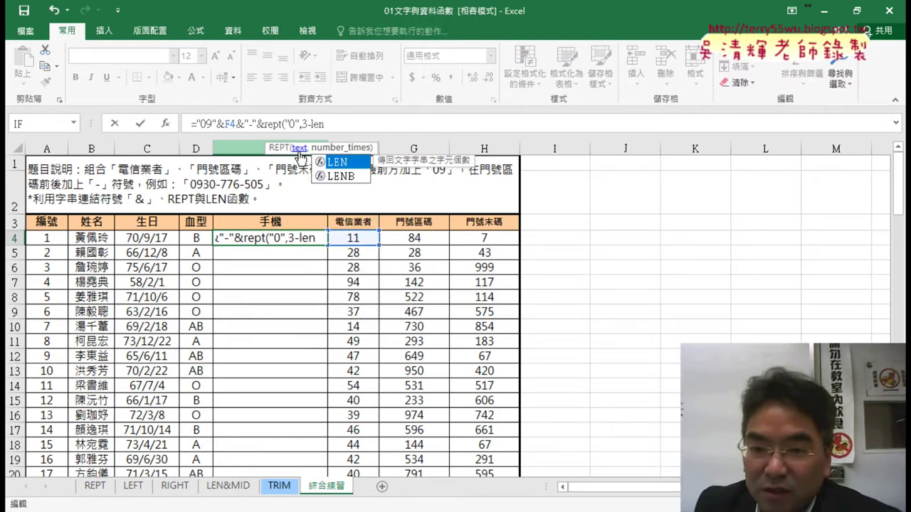
text(()
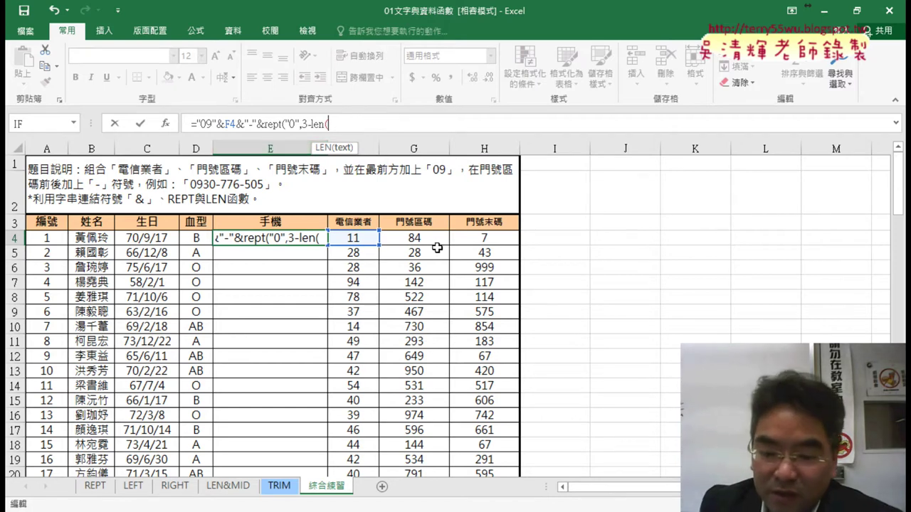
click(434, 237)
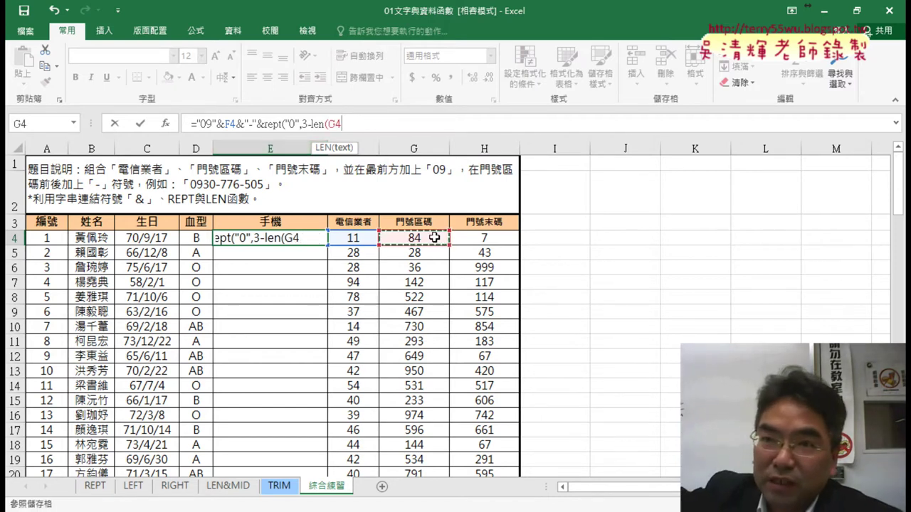
text())
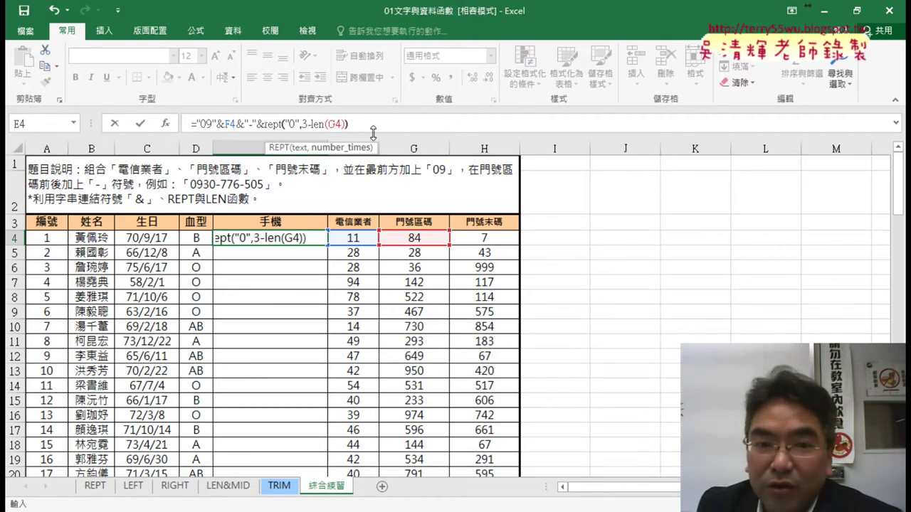
click(140, 123)
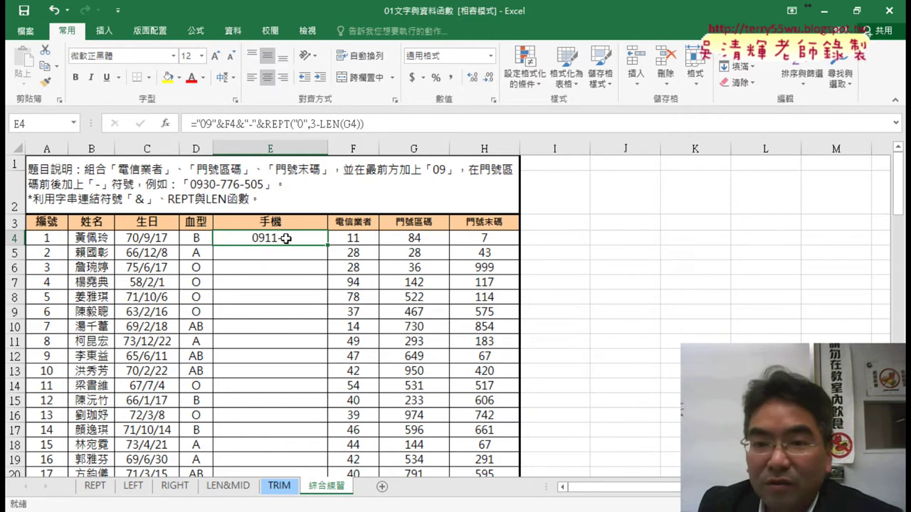
Step: Append &G4 to the E4 formula to add the area code after its padding
click(390, 122)
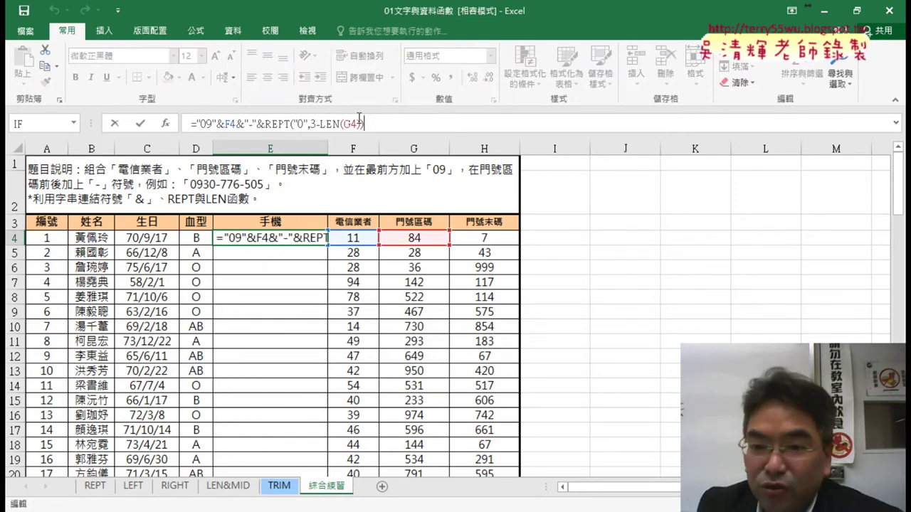
text(&)
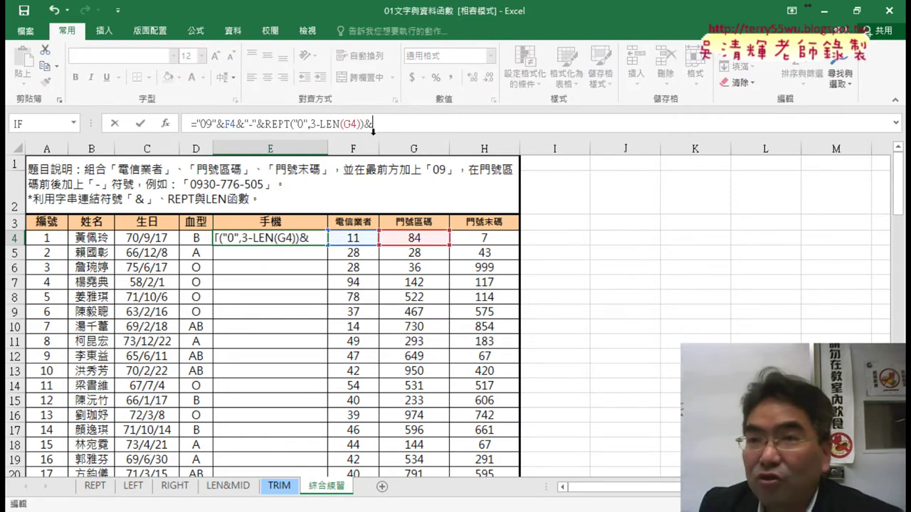
click(416, 240)
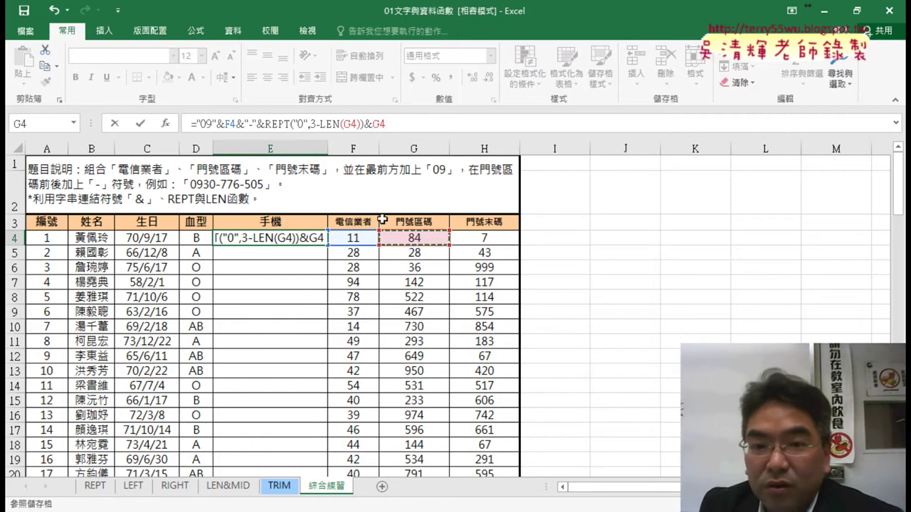
click(139, 123)
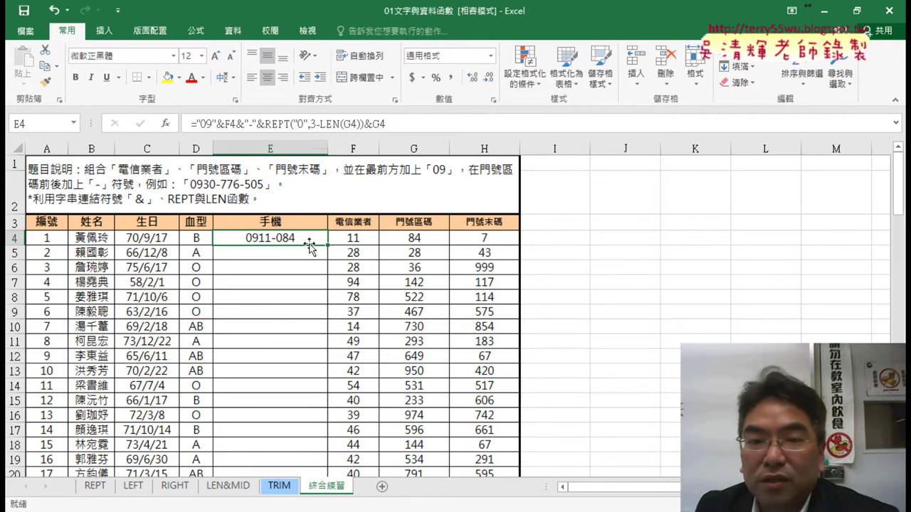
drag(385, 124, 239, 126)
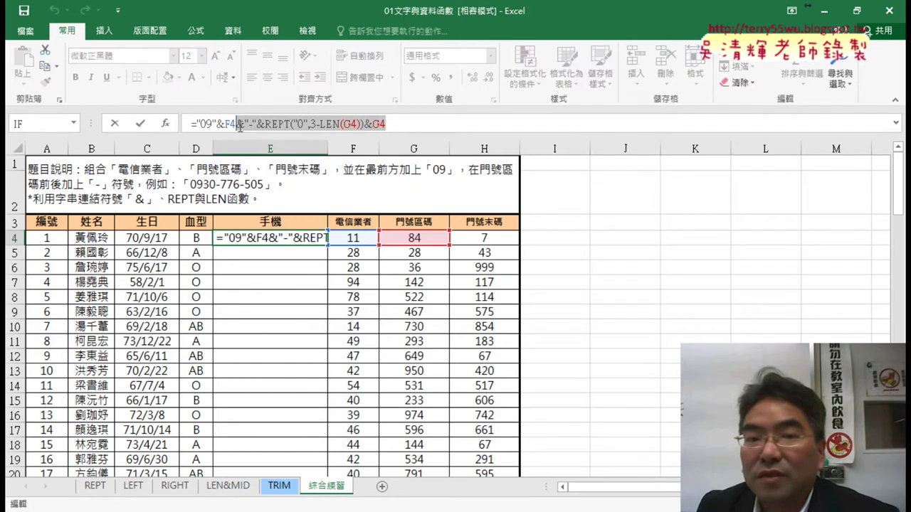
right_click(256, 127)
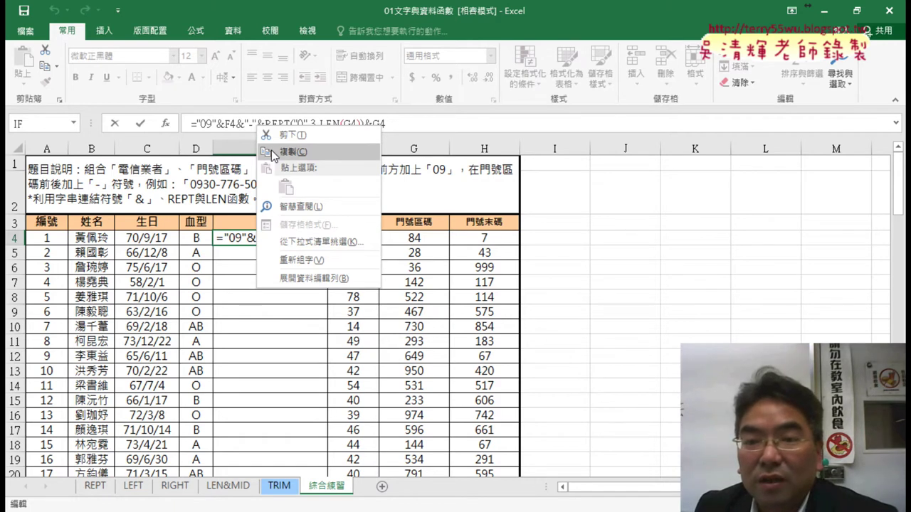
click(273, 151)
click(408, 123)
right_click(409, 123)
click(434, 182)
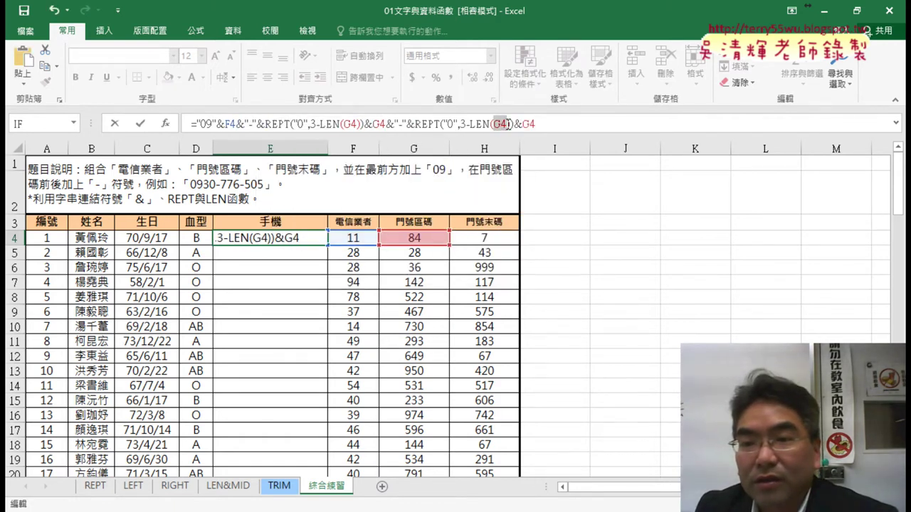
click(484, 239)
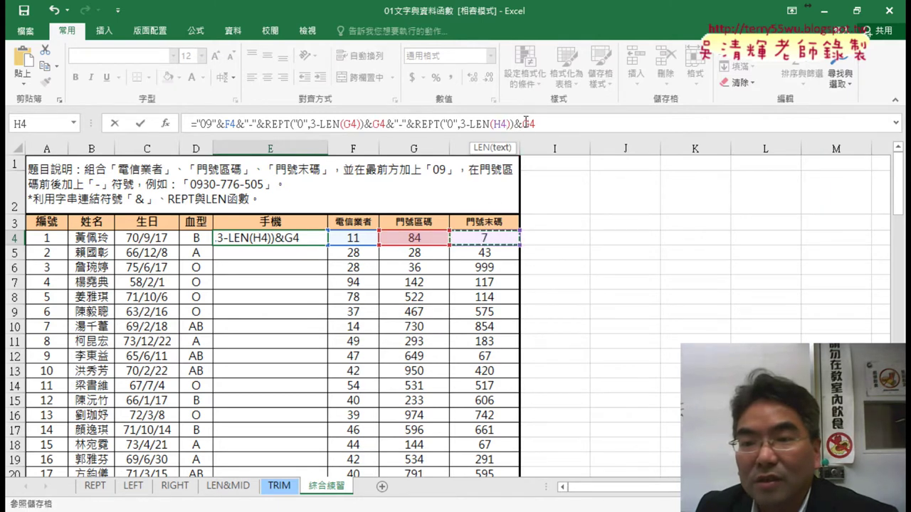
double_click(529, 124)
click(495, 241)
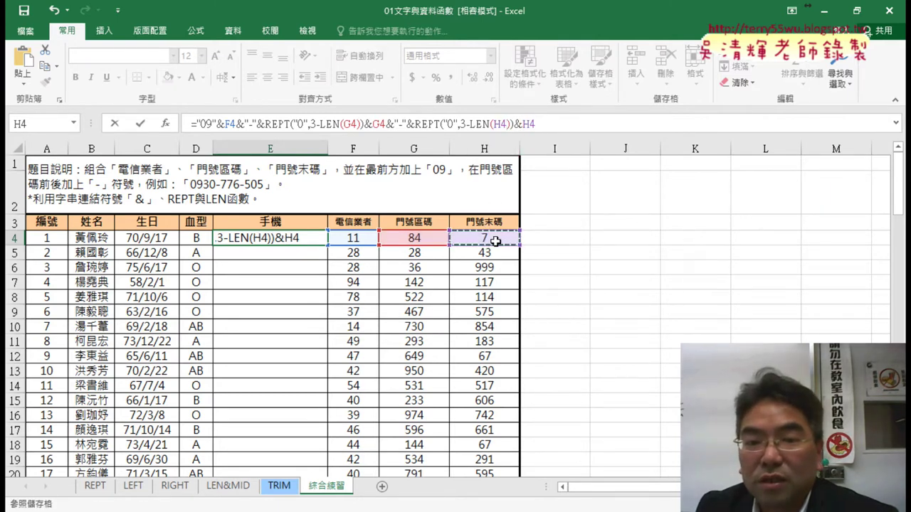
click(141, 123)
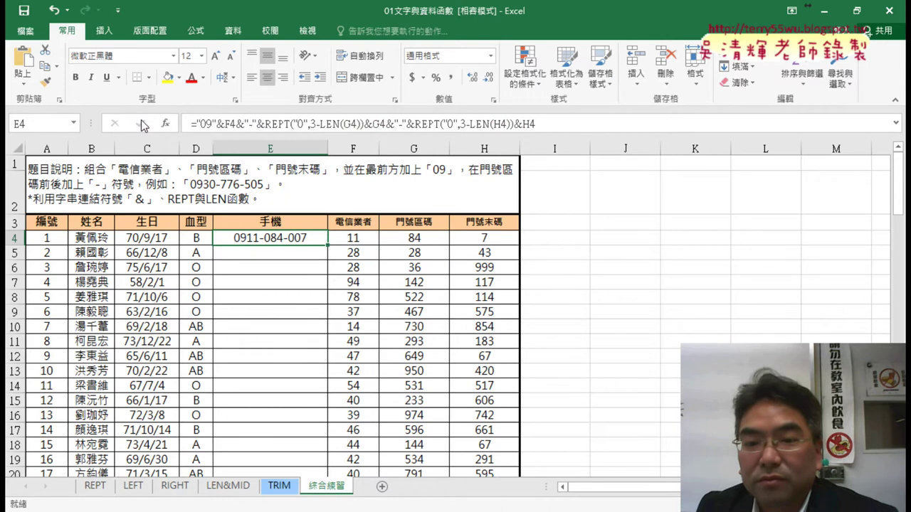
double_click(329, 246)
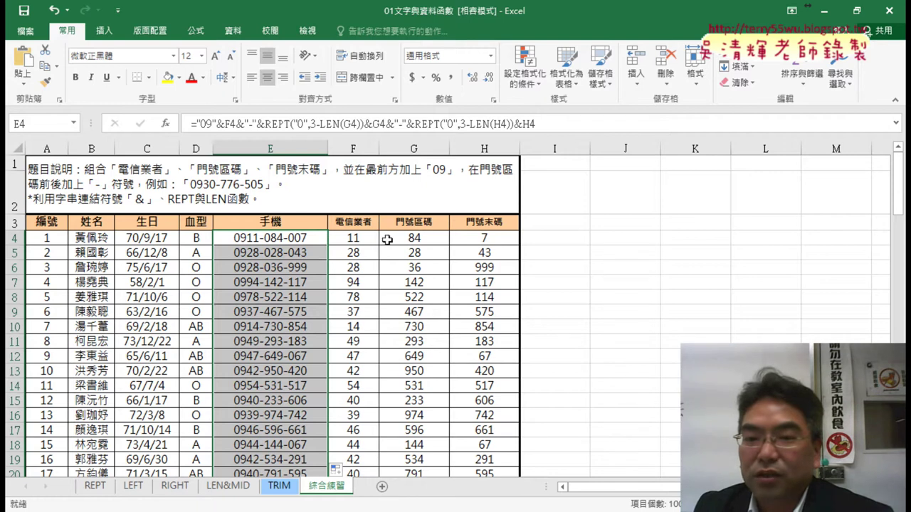
Step: Give G4 the custom number format 000 so the area code shows 084
click(425, 238)
right_click(425, 238)
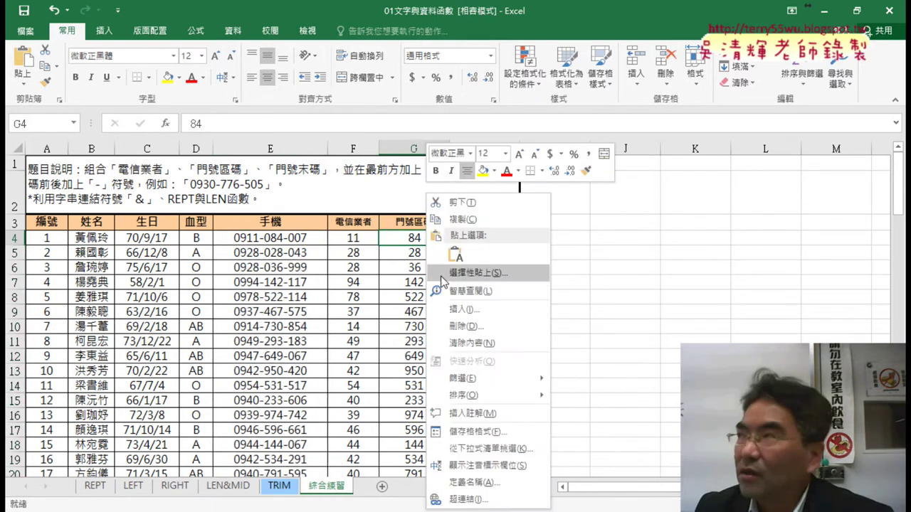
click(426, 422)
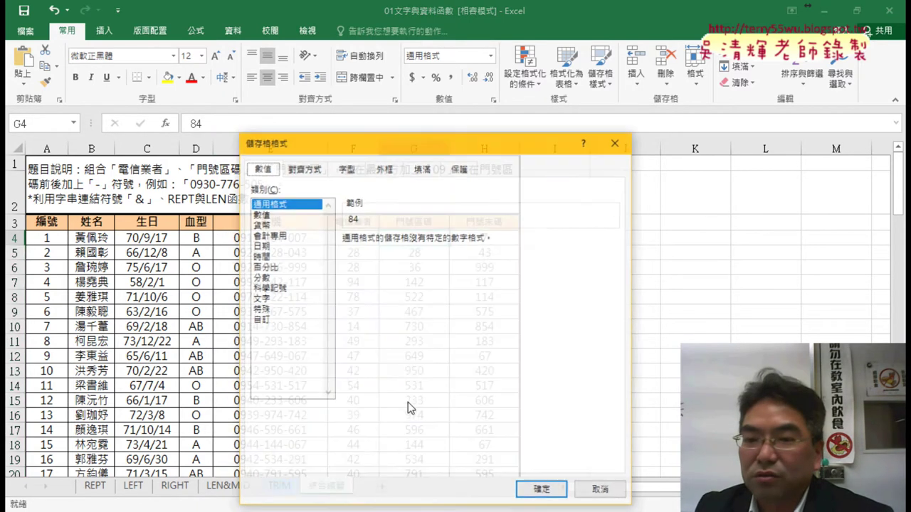
drag(468, 146, 689, 82)
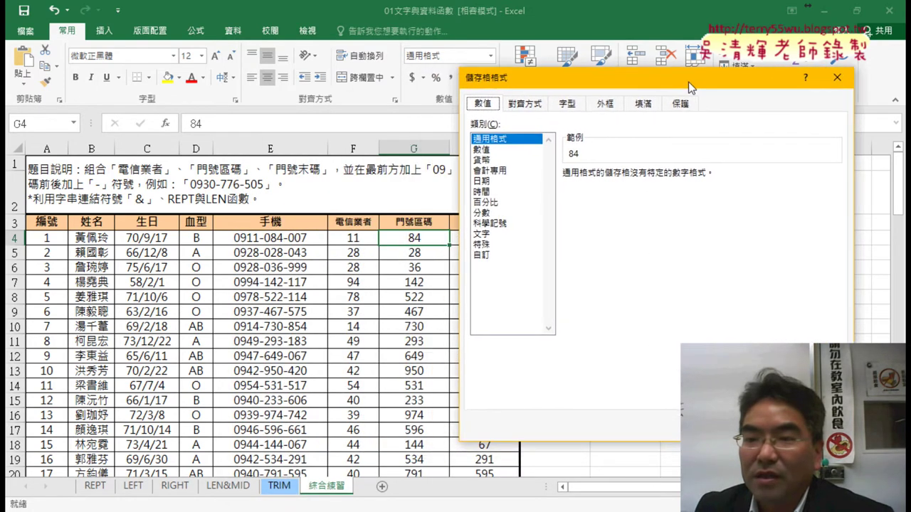
click(482, 255)
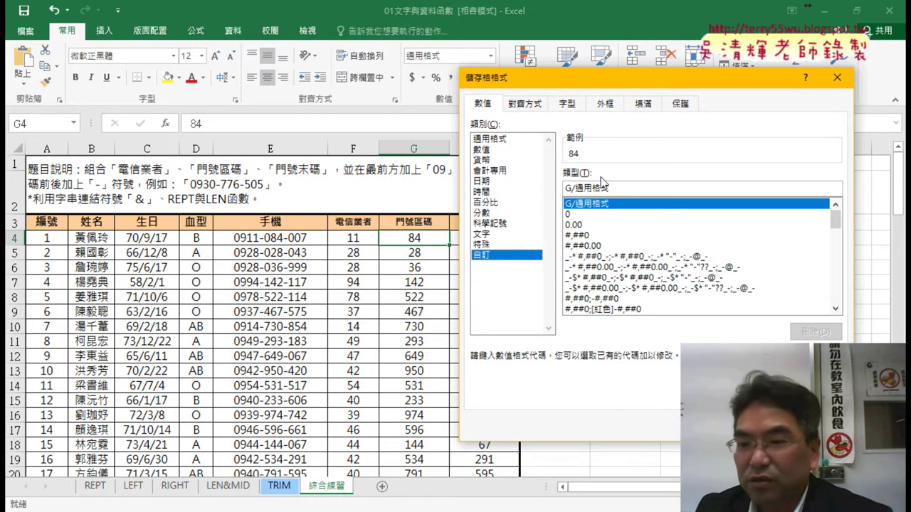
text(0)
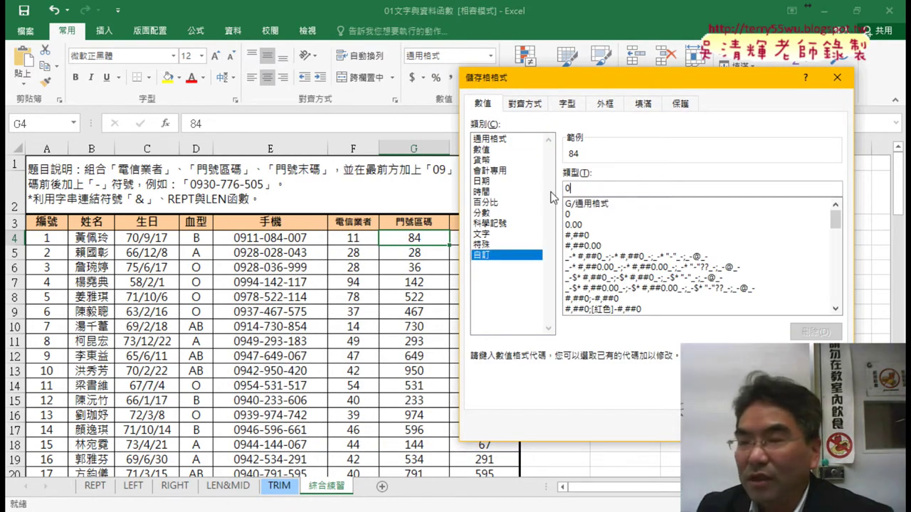
text(00)
key(Return)
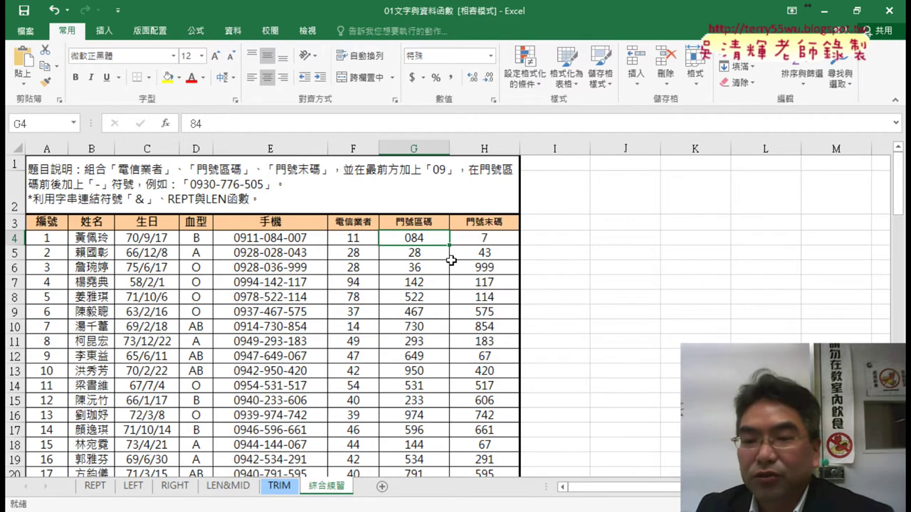
Step: Reopen Format Cells for G4 and view its custom 000 format code
right_click(426, 240)
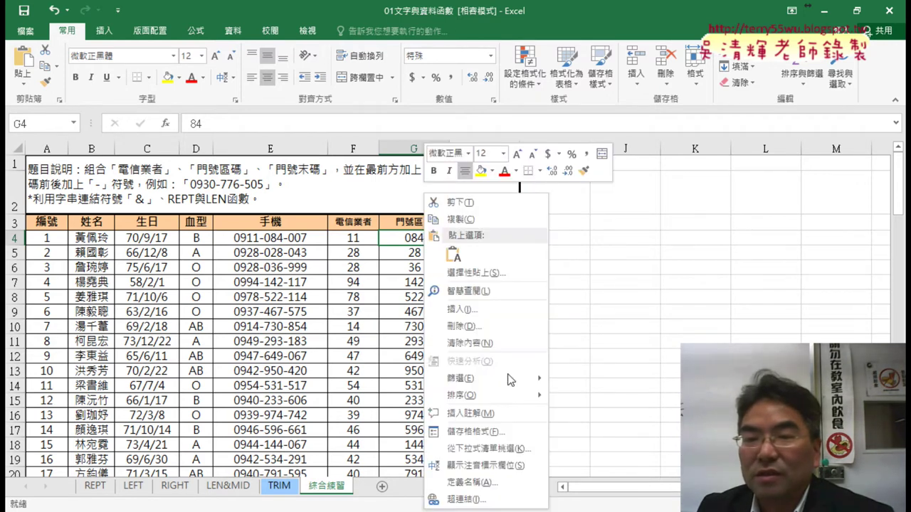
click(511, 432)
drag(522, 148, 745, 107)
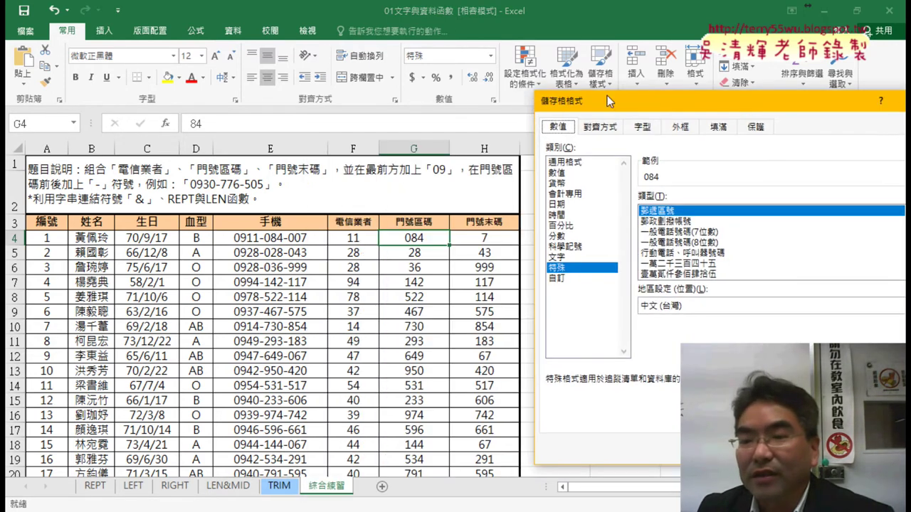
click(557, 278)
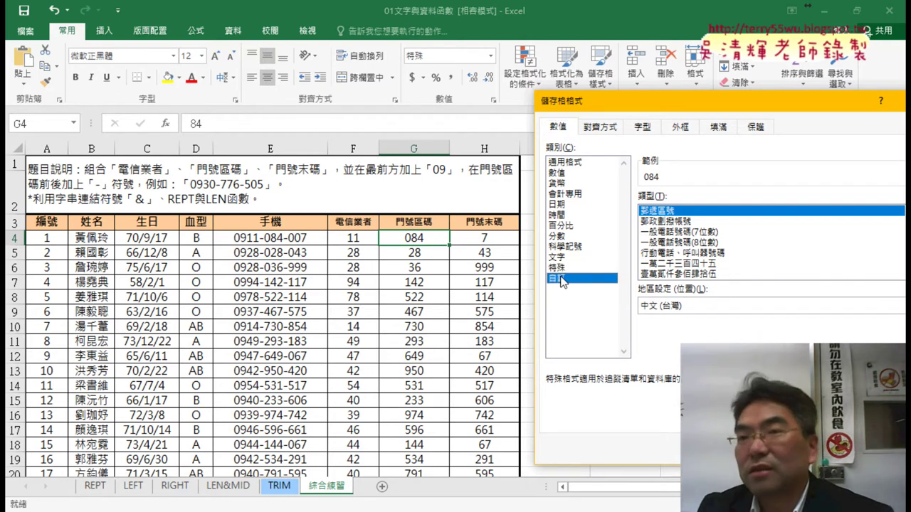